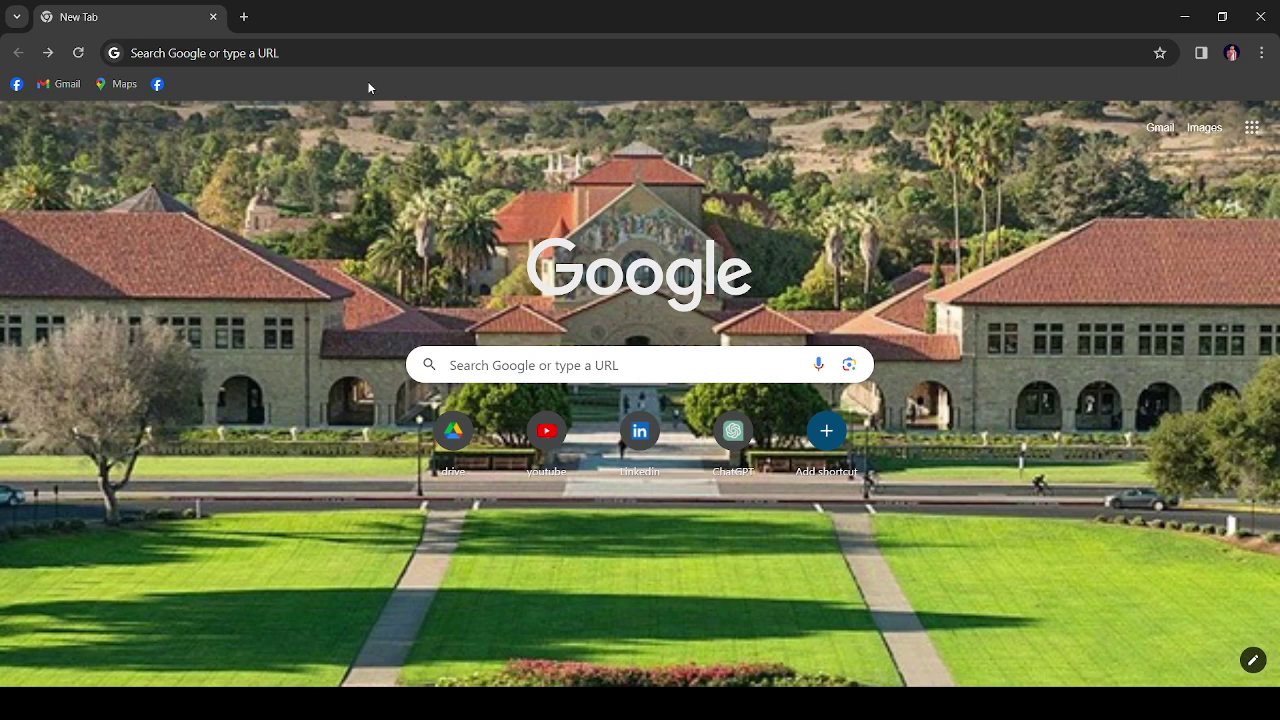
Open Google Scholar through a Google search and search it for "liquefaction paper"
left_click(292, 52)
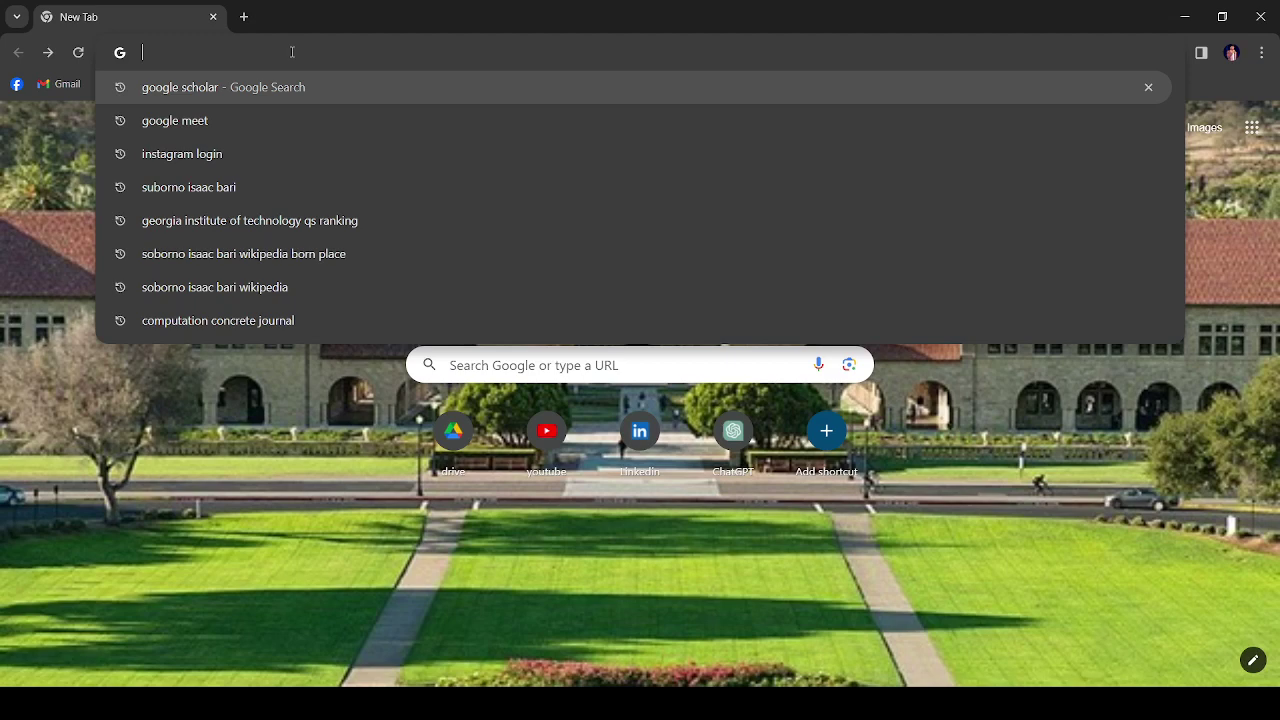
left_click(228, 88)
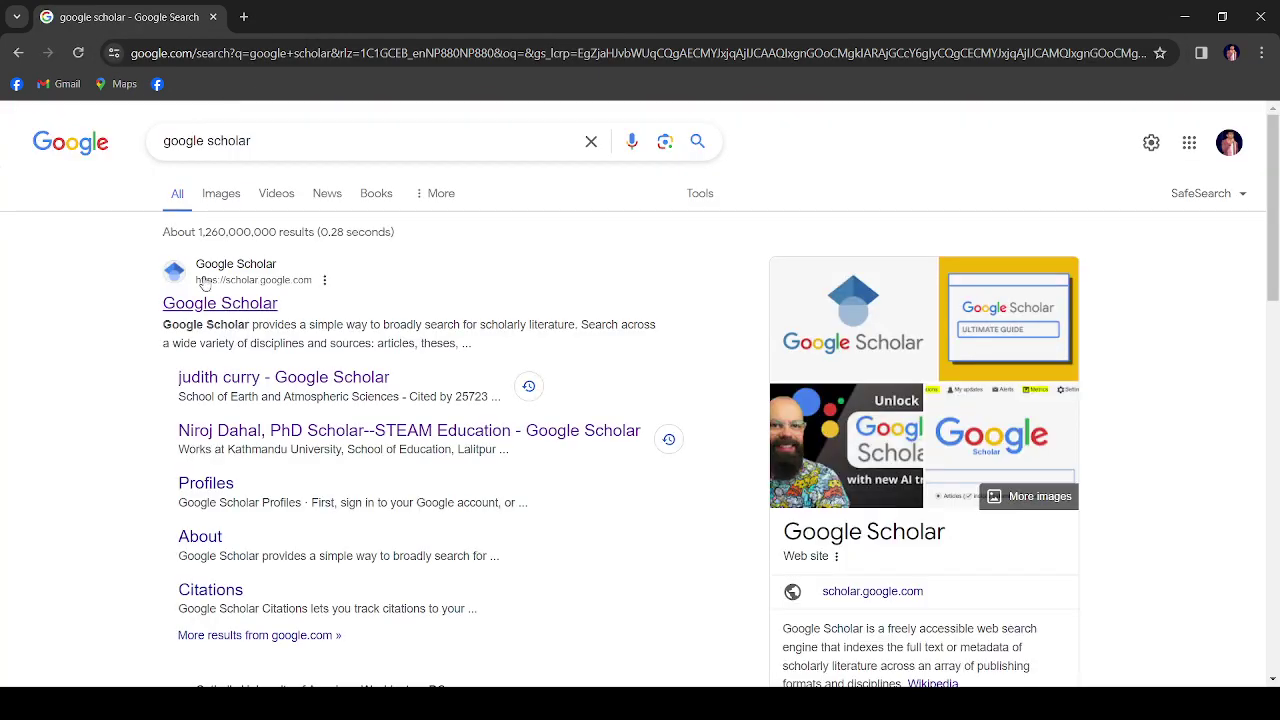
left_click(222, 305)
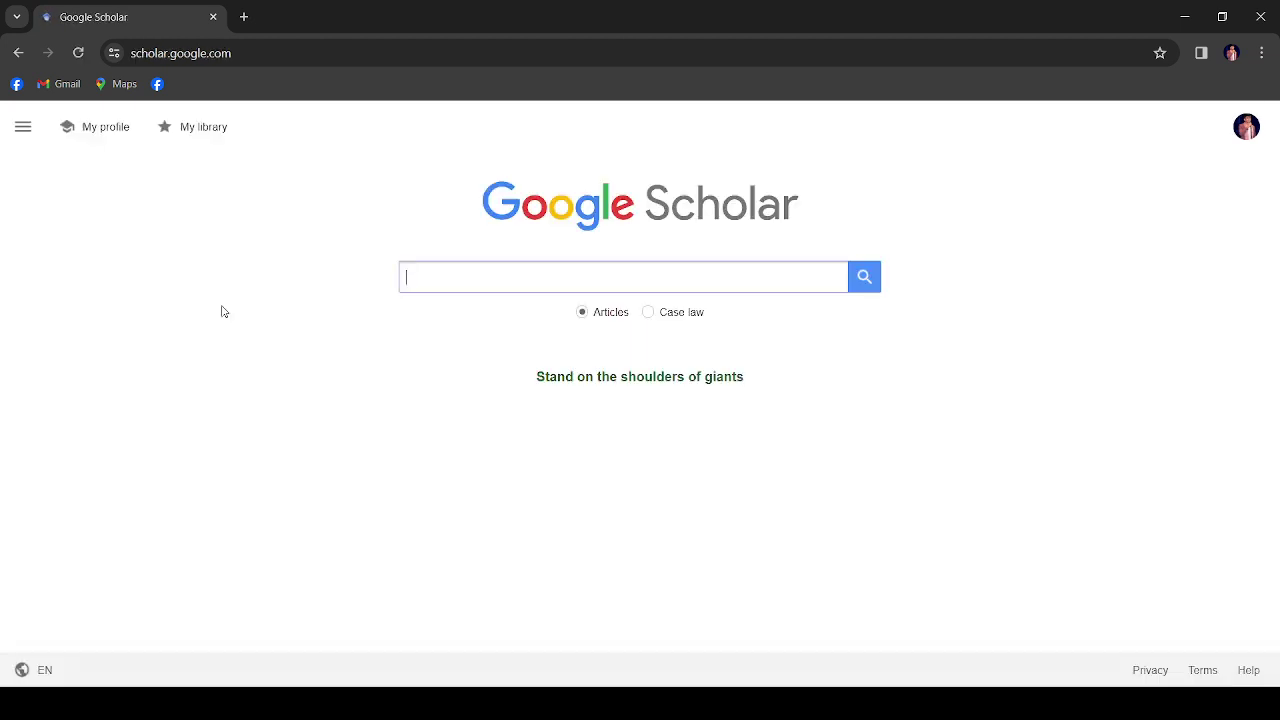
left_click(523, 273)
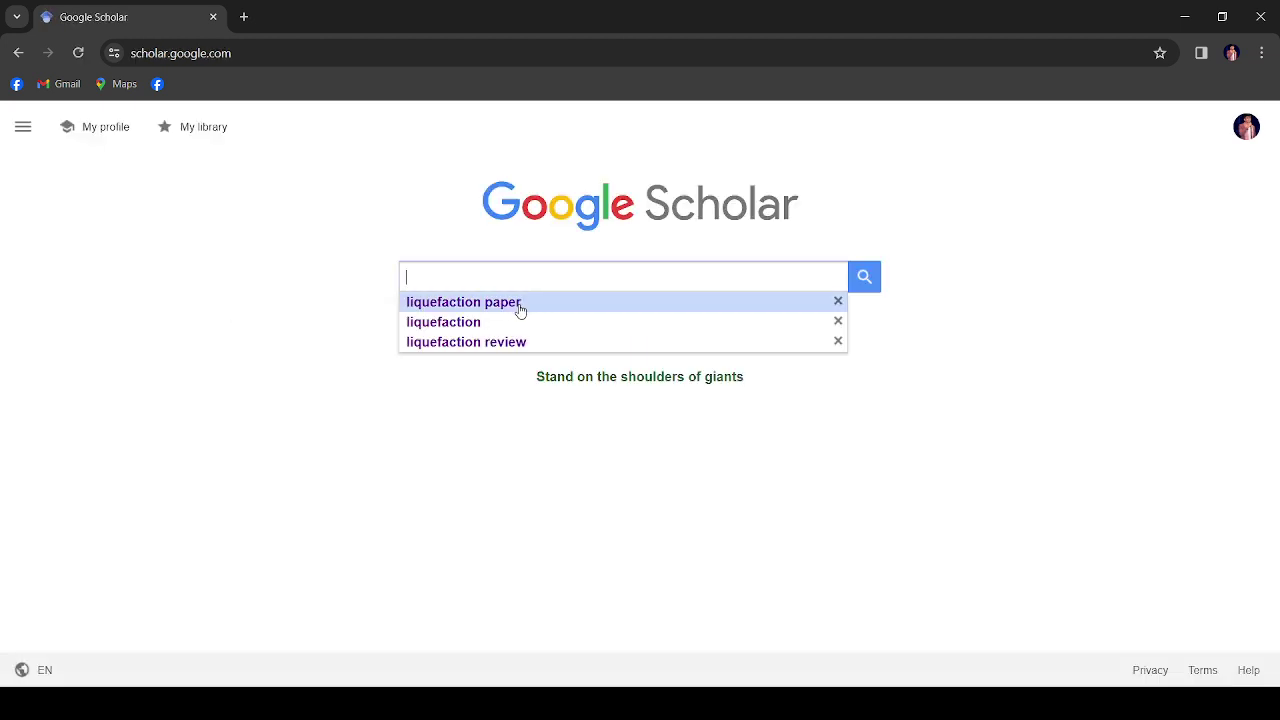
left_click(520, 303)
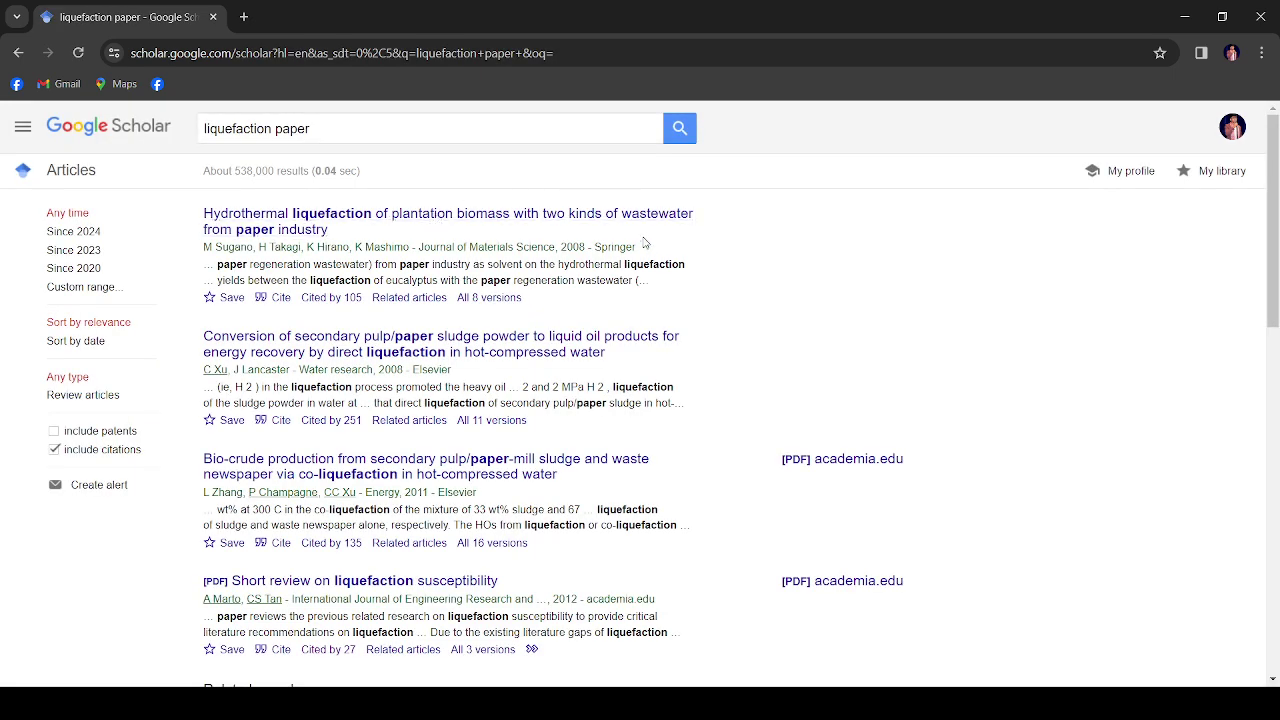
Examine the liquefaction paper results for each article's journal, year, publisher and citation details
key("ctrl+plus")
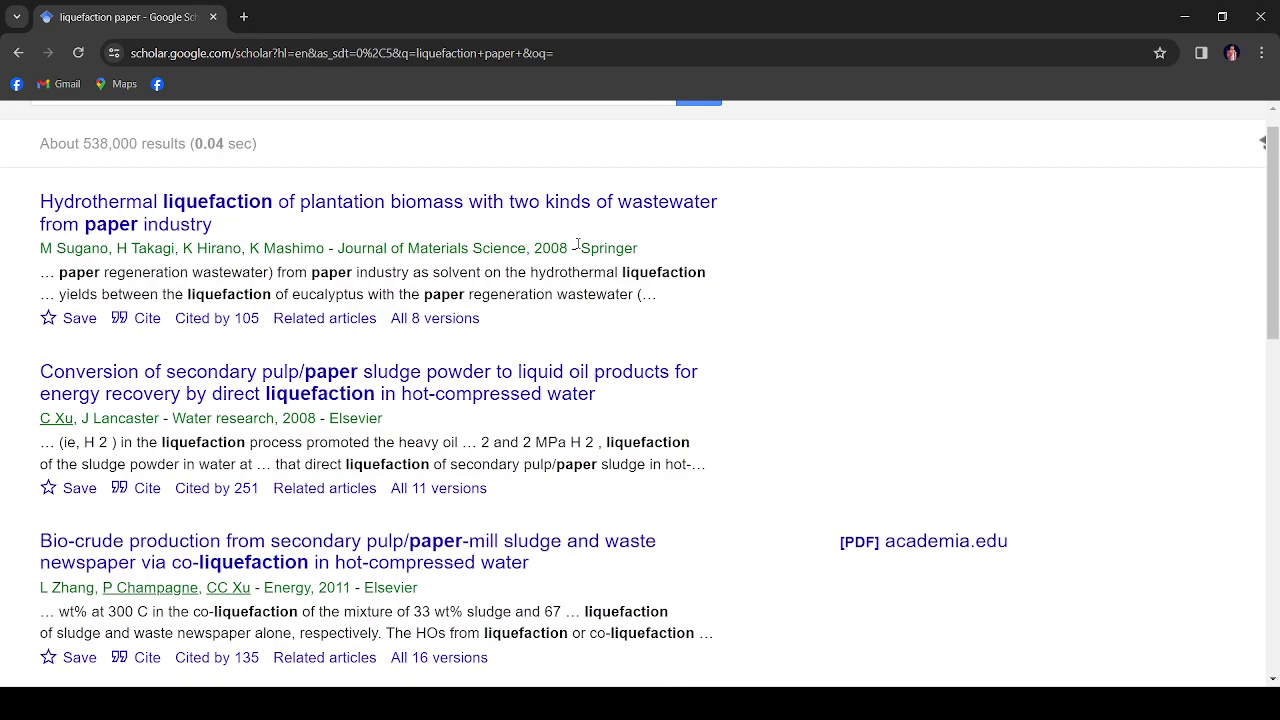
left_click_drag(577, 244, 634, 249)
key("ctrl+minus")
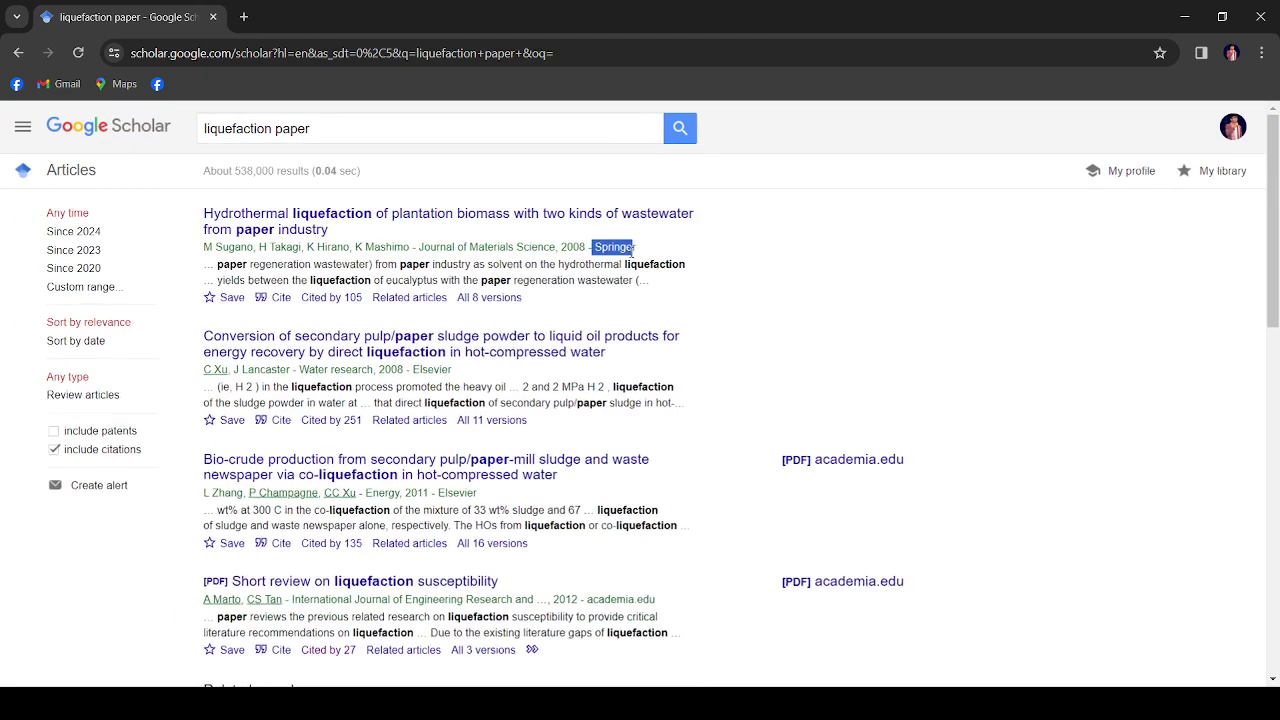
scroll(633, 250, "down", 1)
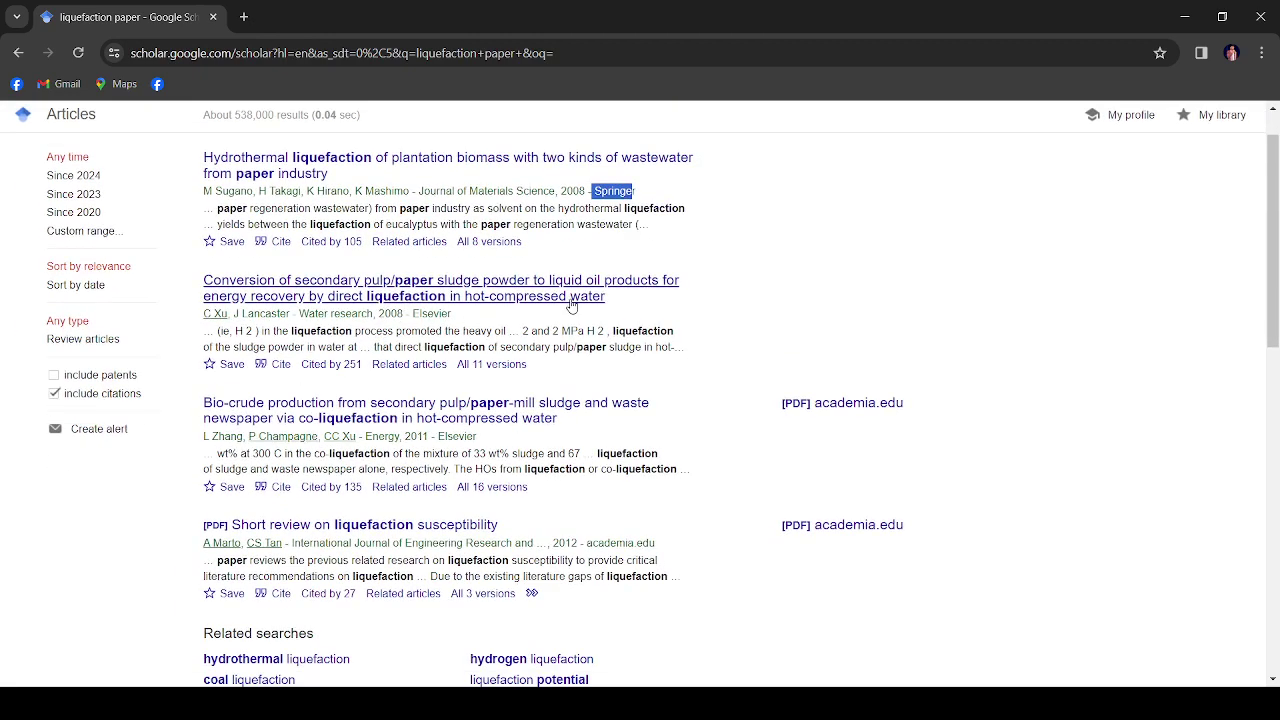
scroll(571, 306, "down", 3)
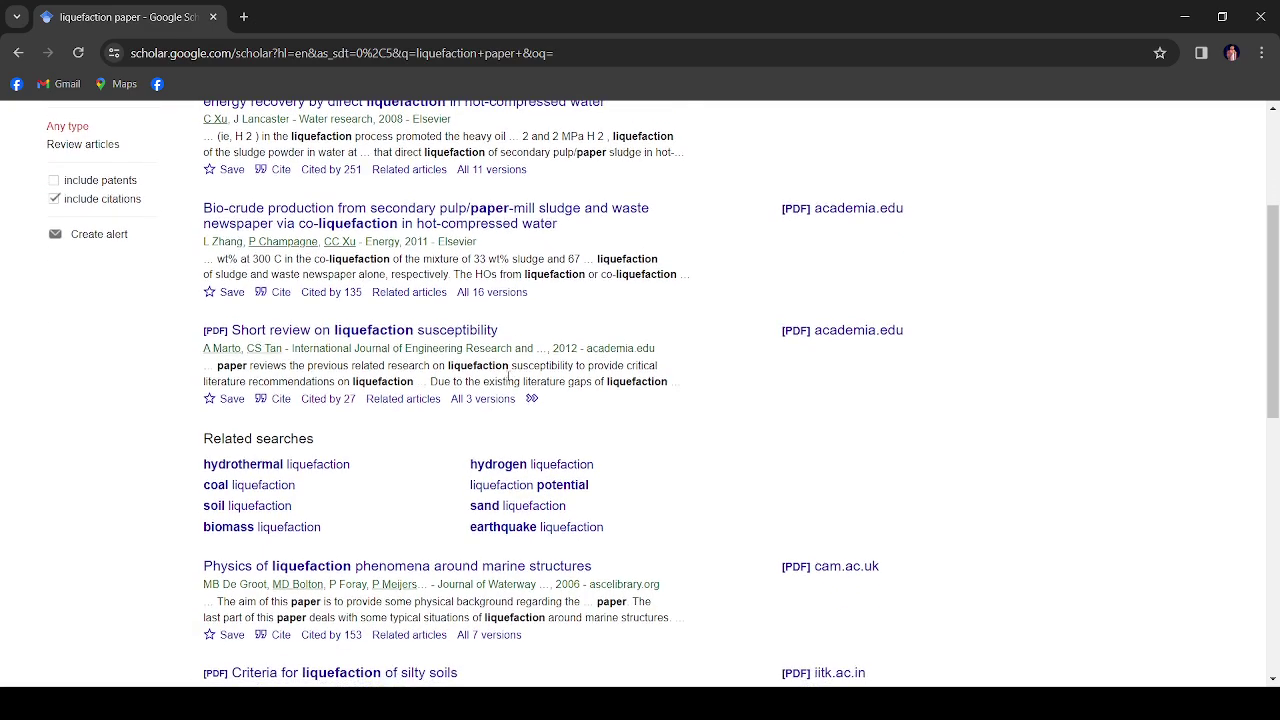
scroll(509, 377, "down", 8)
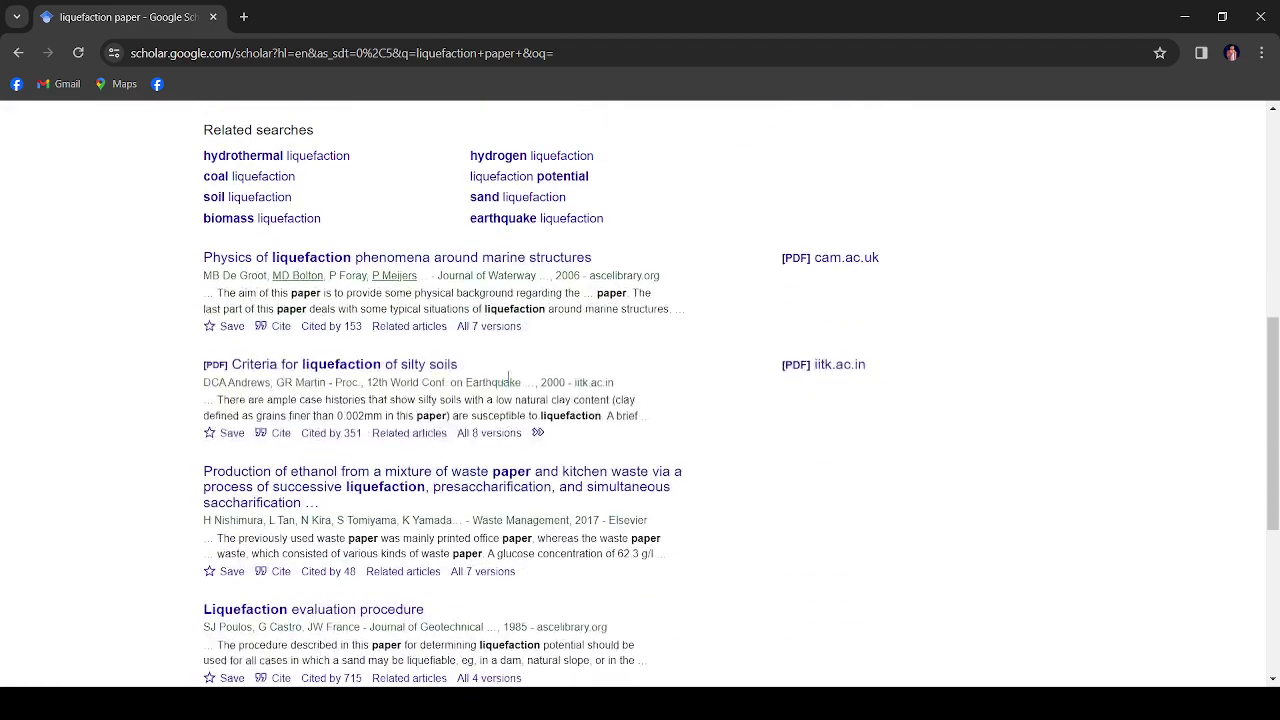
scroll(508, 375, "down", 2)
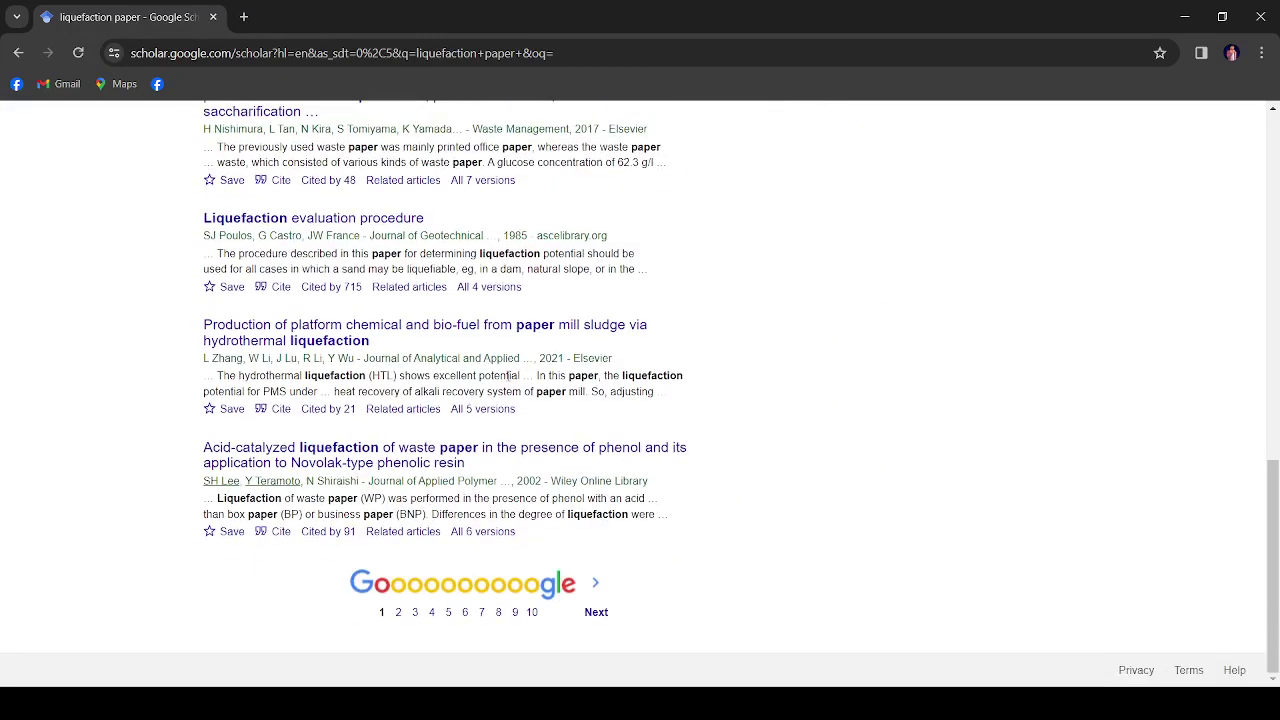
scroll(515, 377, "up", 10)
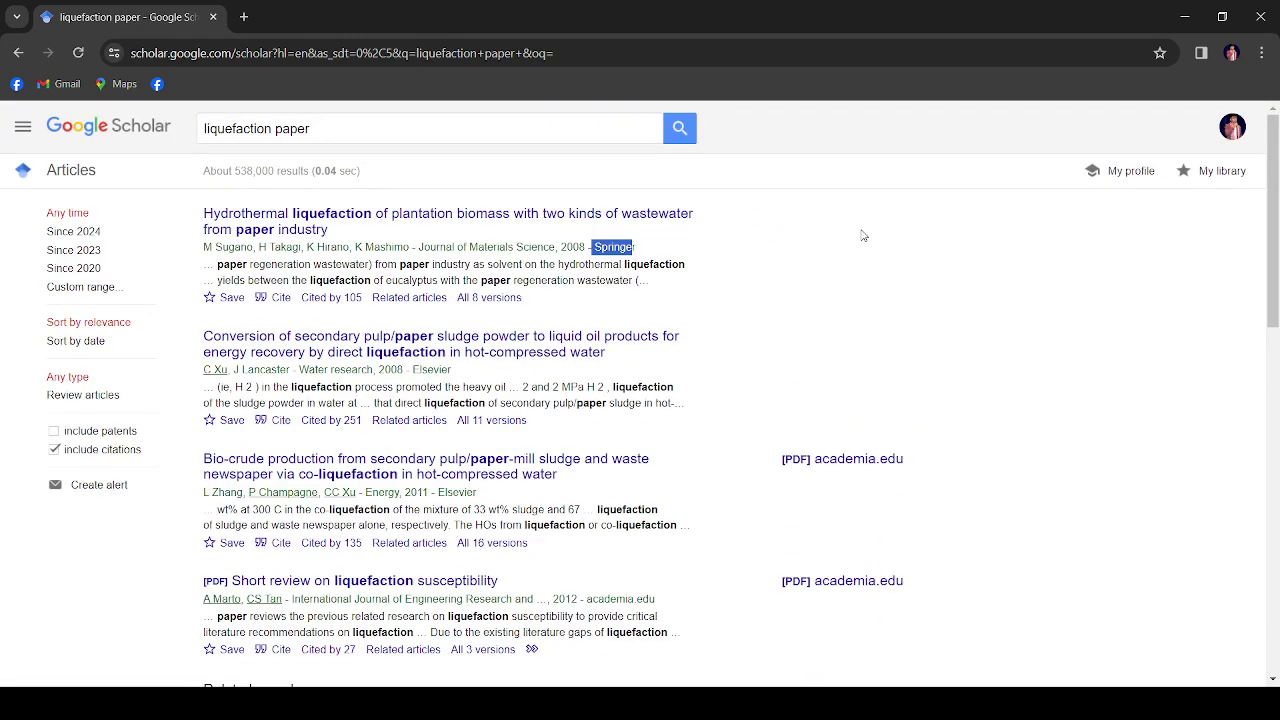
left_click(919, 151)
Search Google for "rapid journal quality check" in a new tab and open the Softonic page for the Chrome extension
left_click(253, 17)
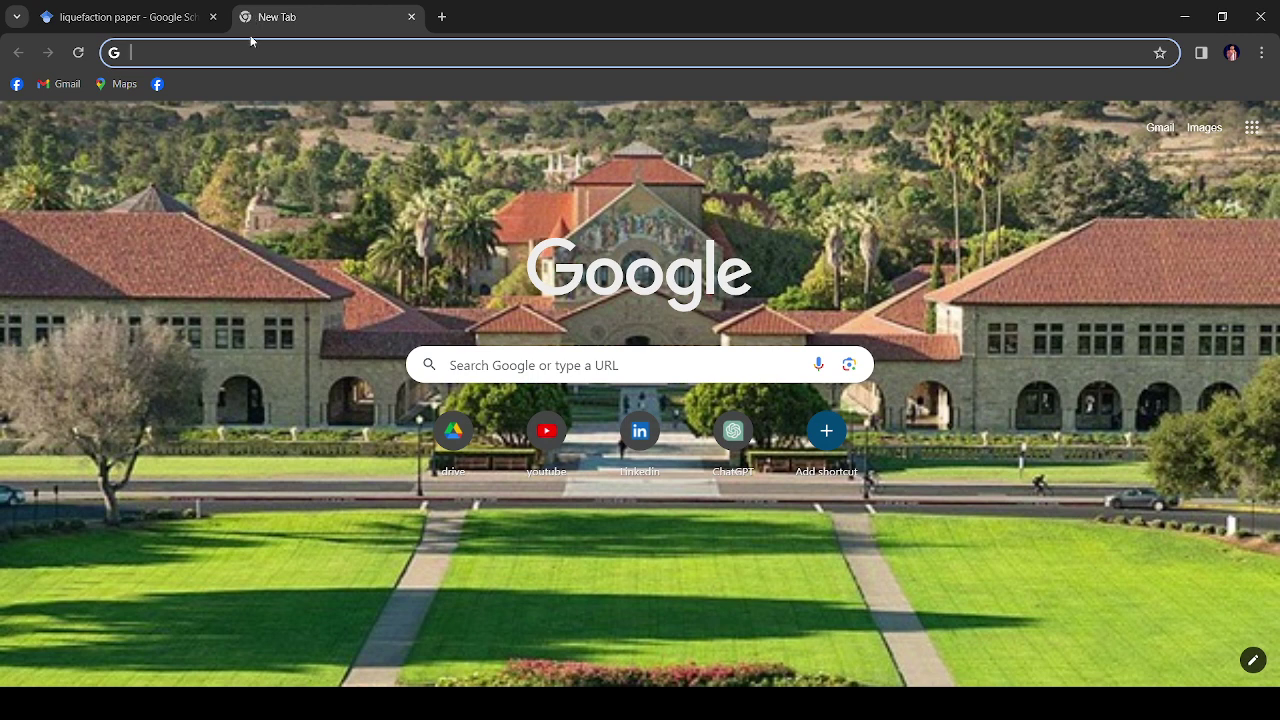
type("r")
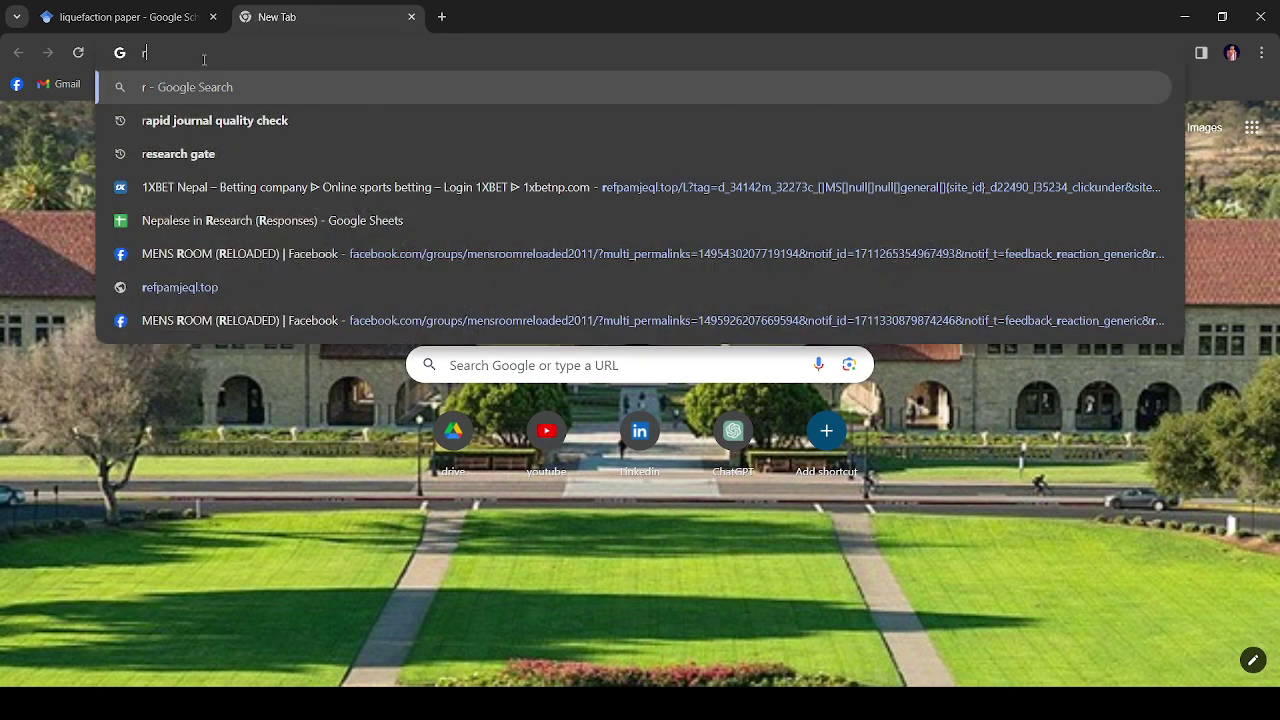
left_click(235, 118)
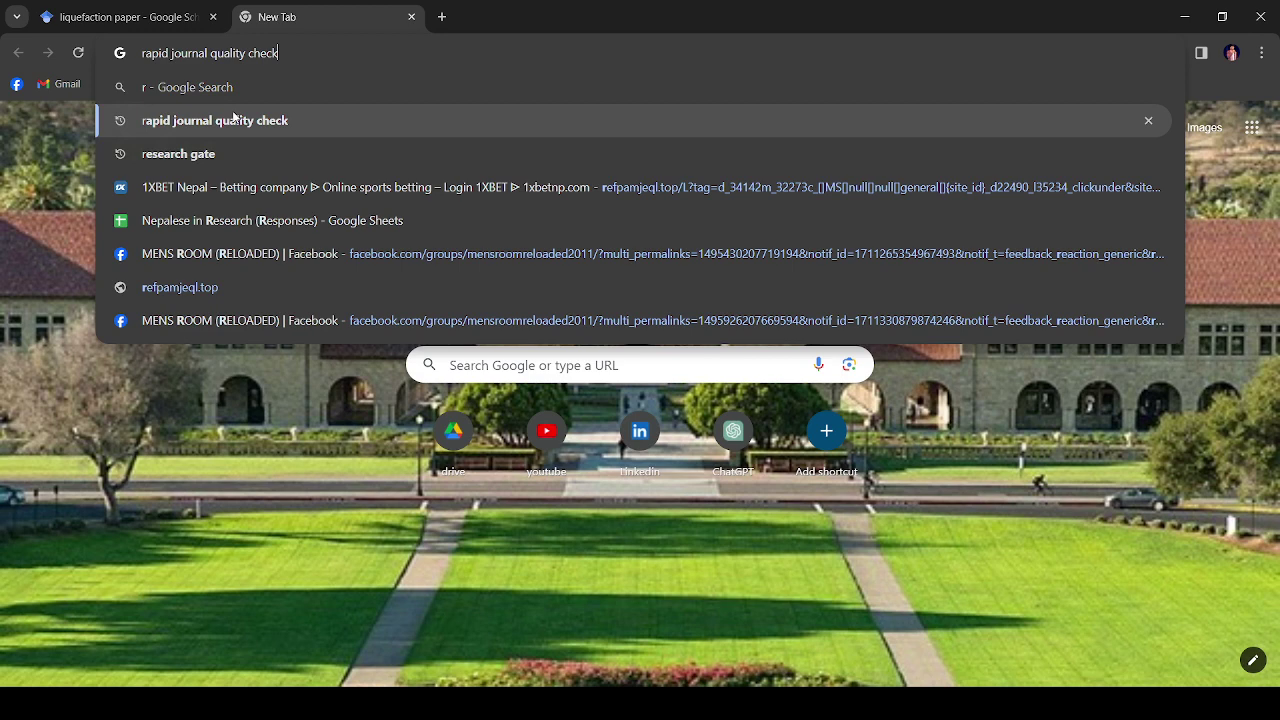
scroll(235, 118, "down", 2)
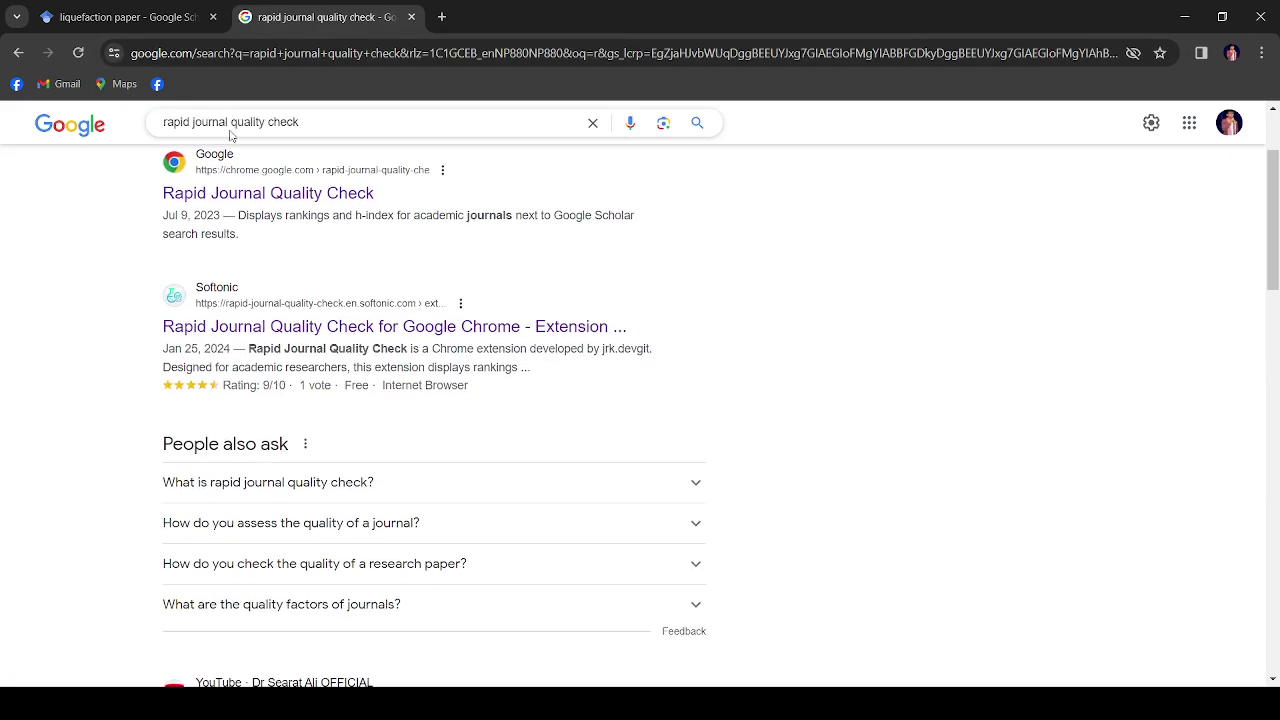
left_click(250, 330)
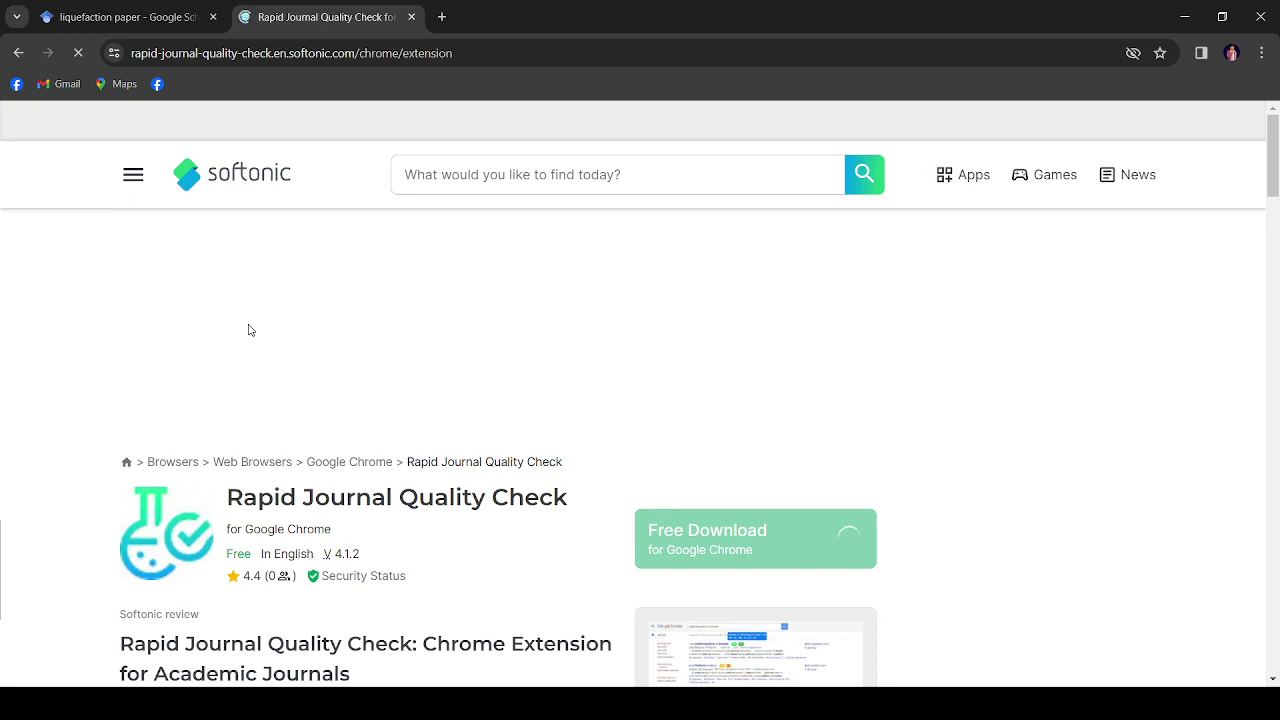
Request the free download of Rapid Journal Quality Check for Google Chrome, dismiss the Opera GX advertisement and continue to its Chrome Web Store page
scroll(250, 330, "down", 10)
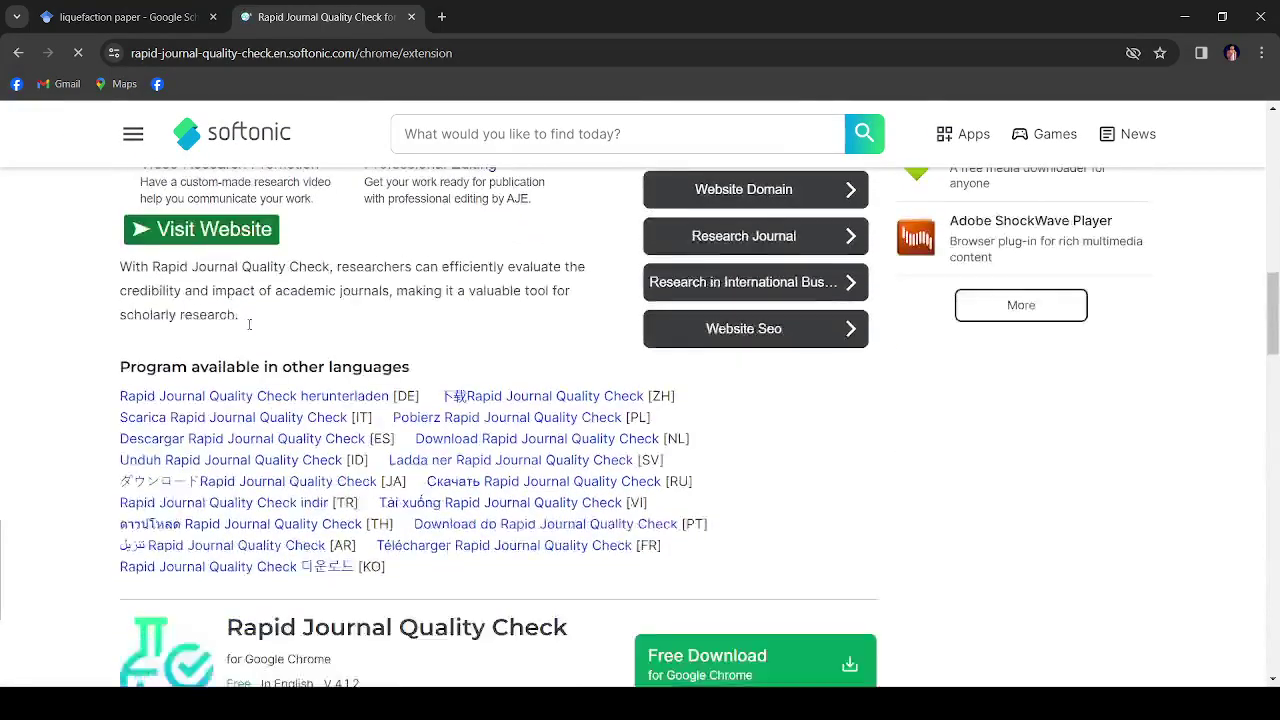
scroll(250, 327, "down", 10)
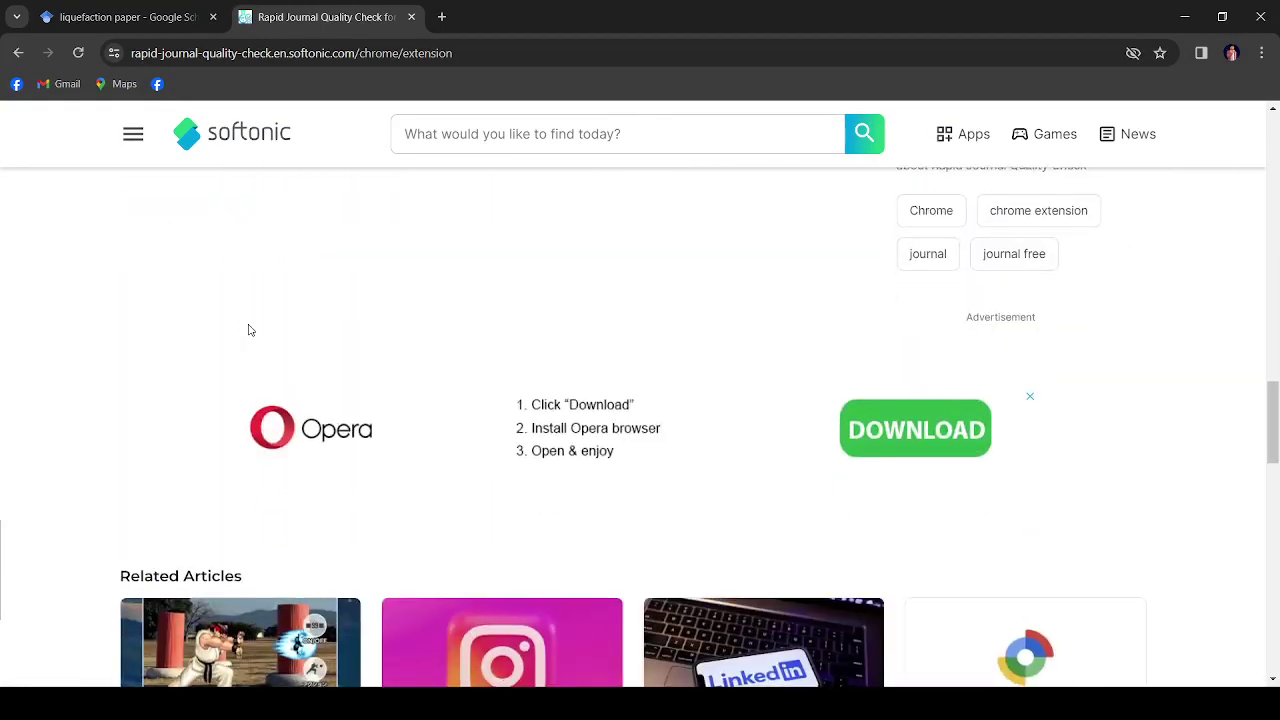
scroll(250, 330, "up", 5)
scroll(250, 330, "down", 2)
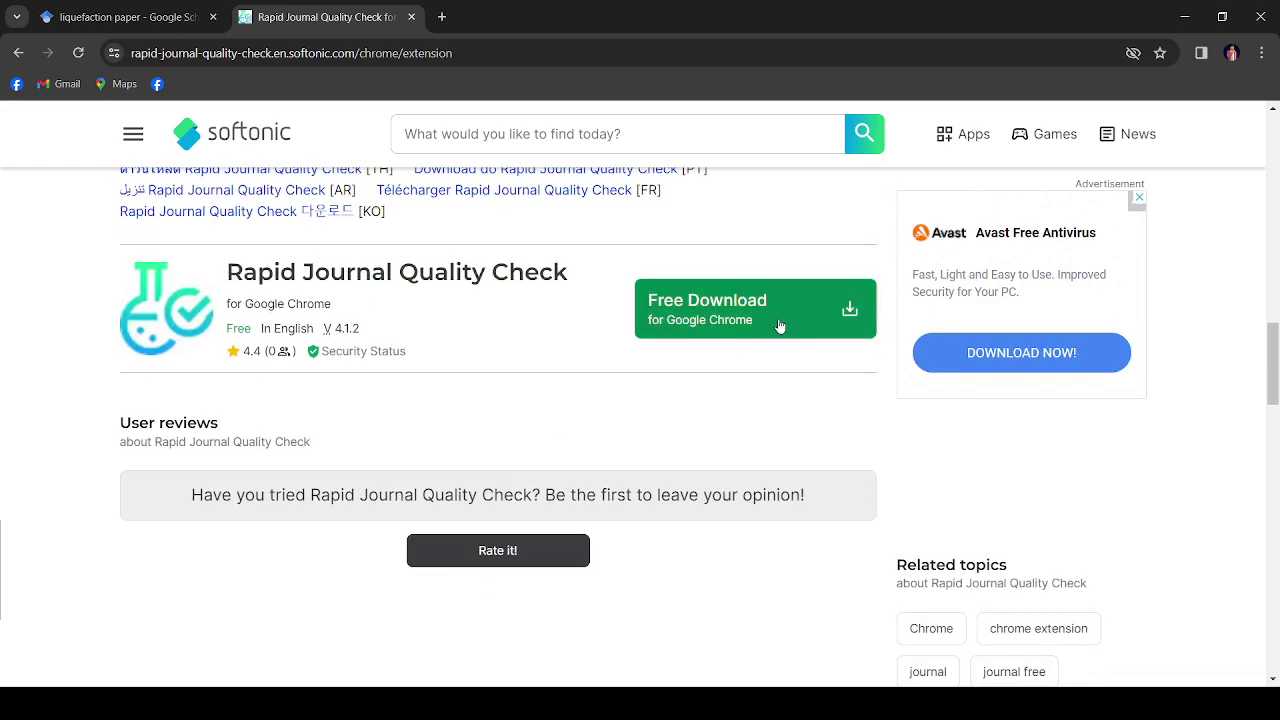
left_click(779, 325)
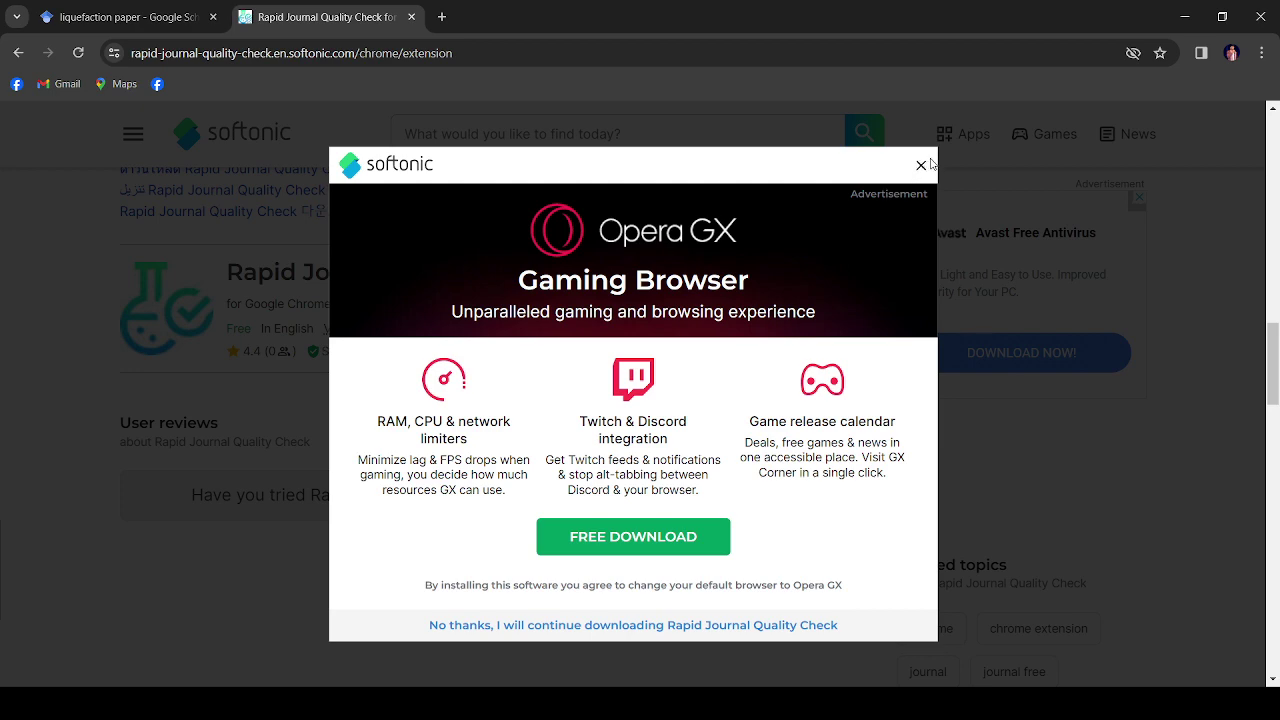
left_click(921, 165)
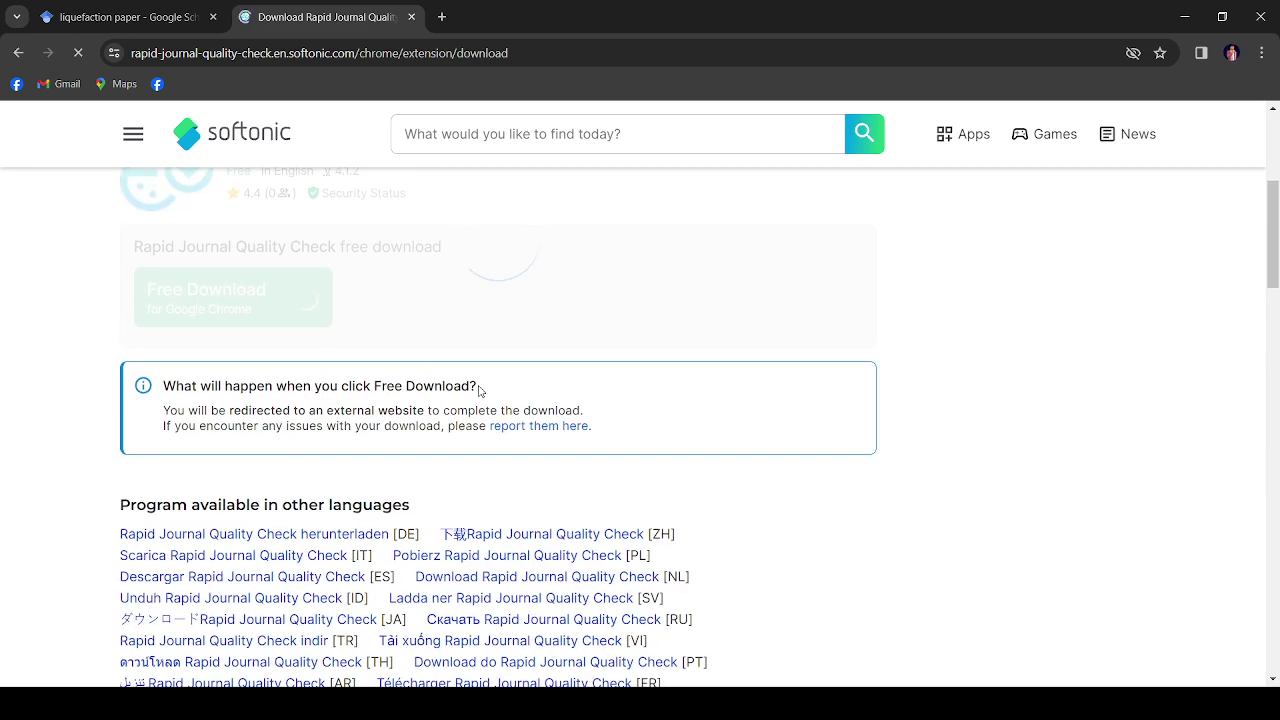
scroll(491, 341, "up", 2)
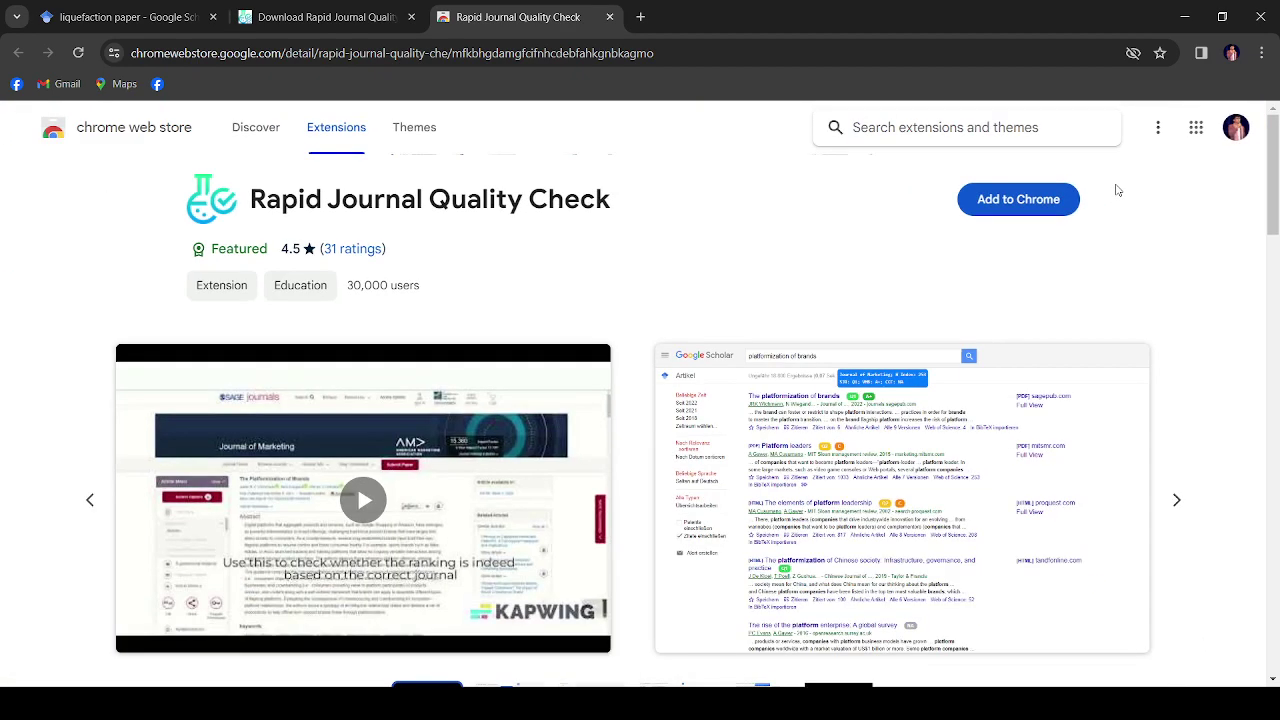
Add the Rapid Journal Quality Check extension to Chrome and check its entry among the installed extensions
left_click(1034, 200)
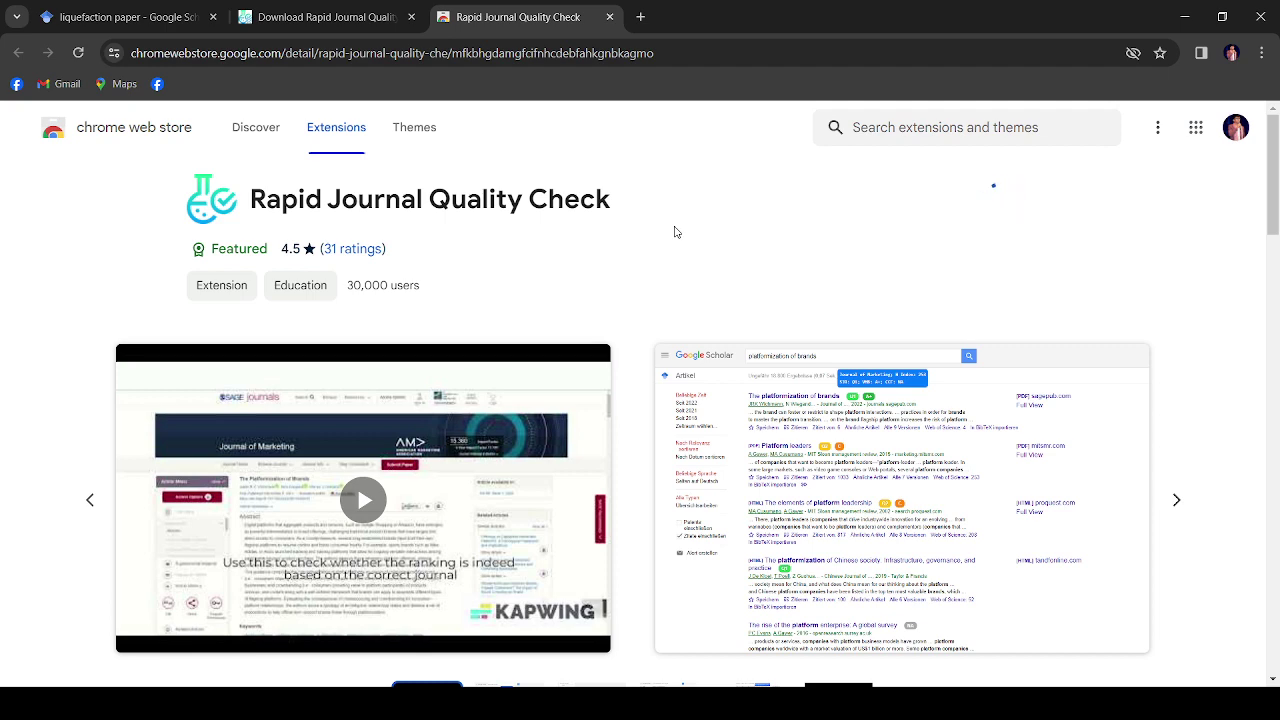
scroll(675, 232, "down", 1)
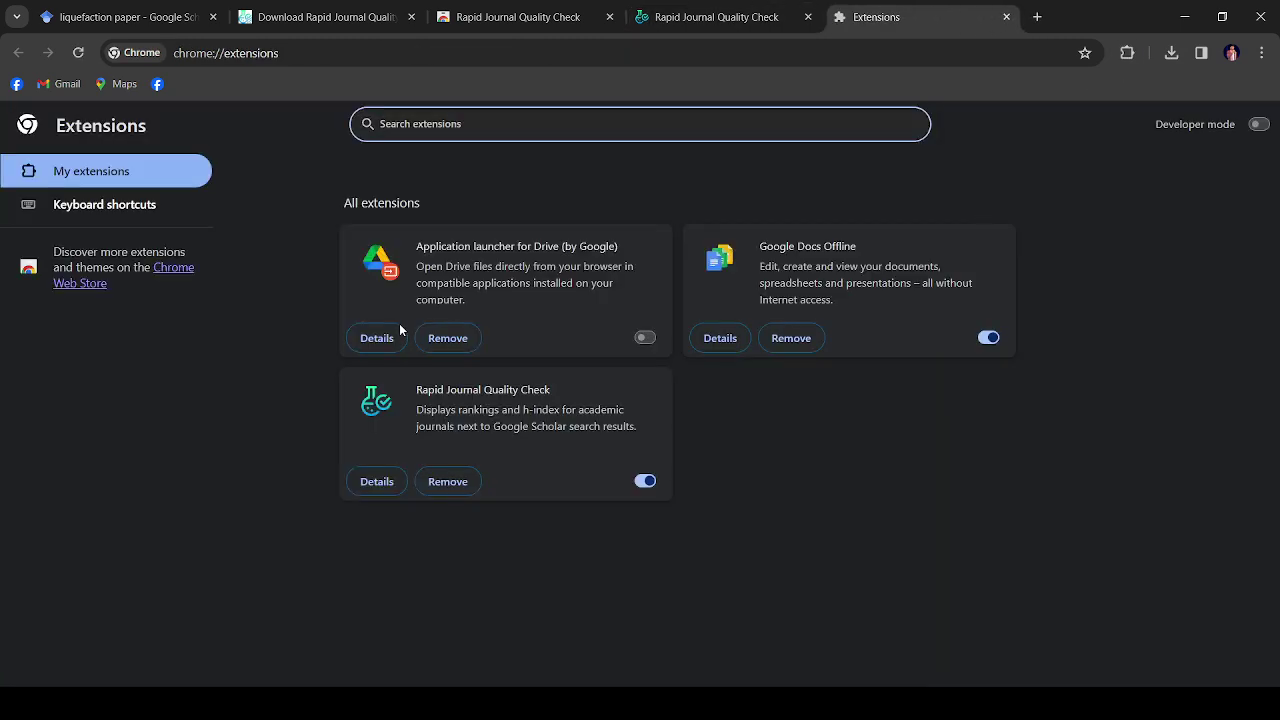
scroll(460, 428, "up", 3)
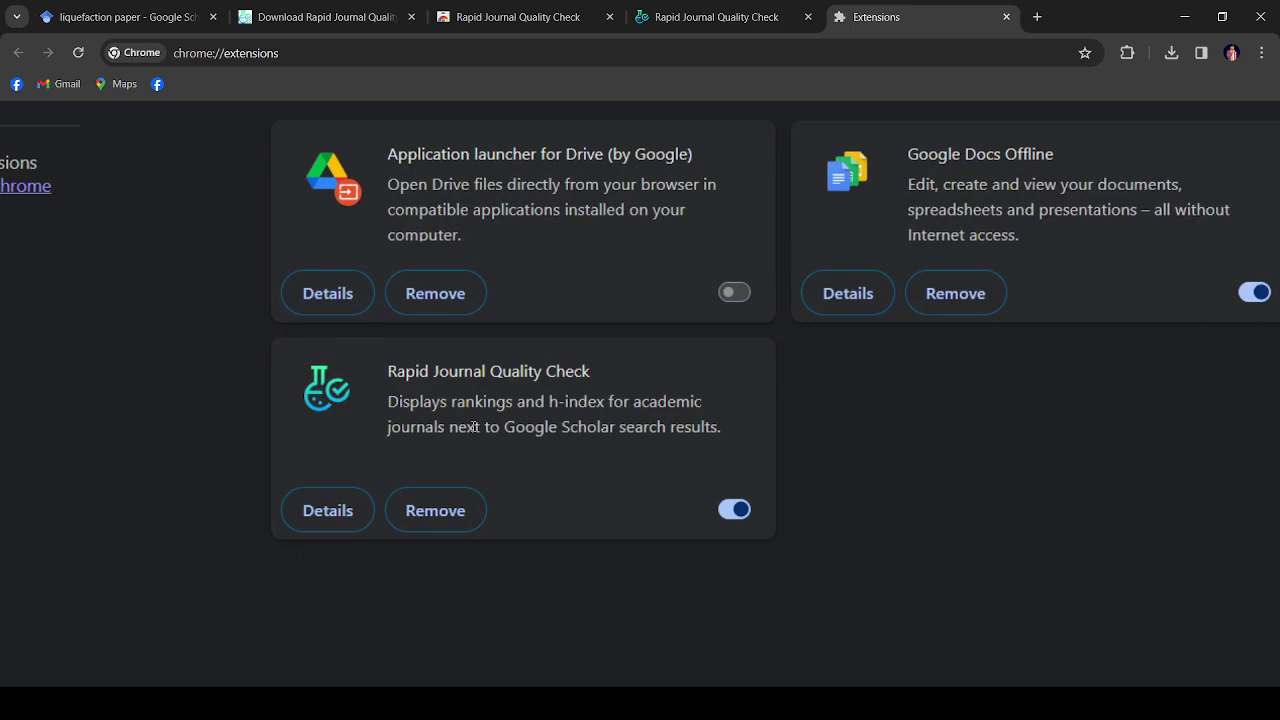
scroll(470, 426, "down", 3)
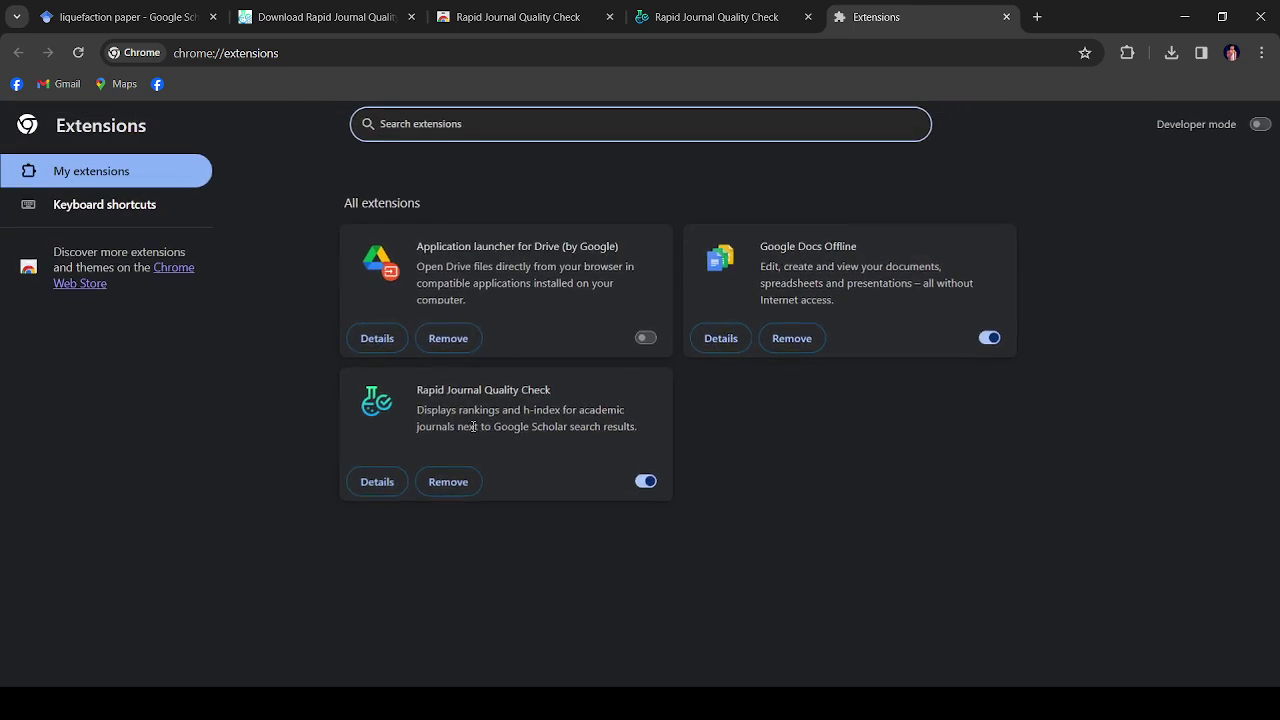
Reload the Google Scholar results for "liquefaction paper" and examine the journal quartile badges and ranking details beside the articles
left_click(137, 17)
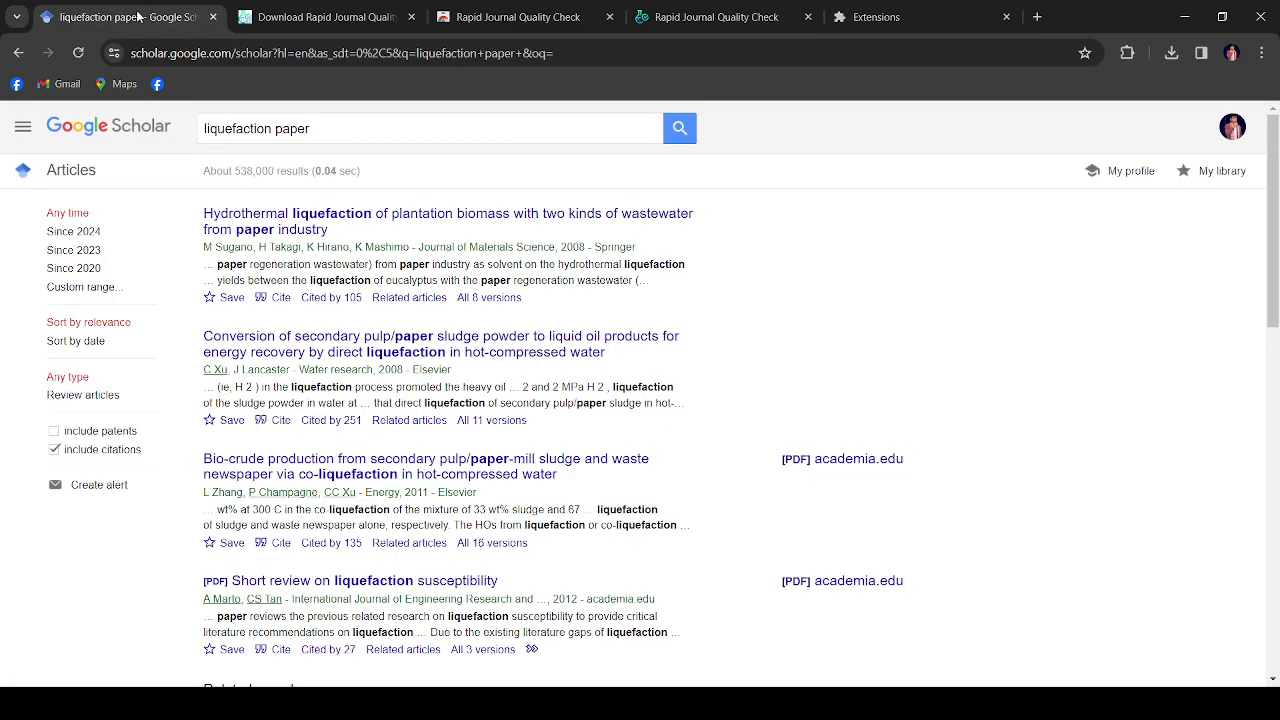
left_click(77, 53)
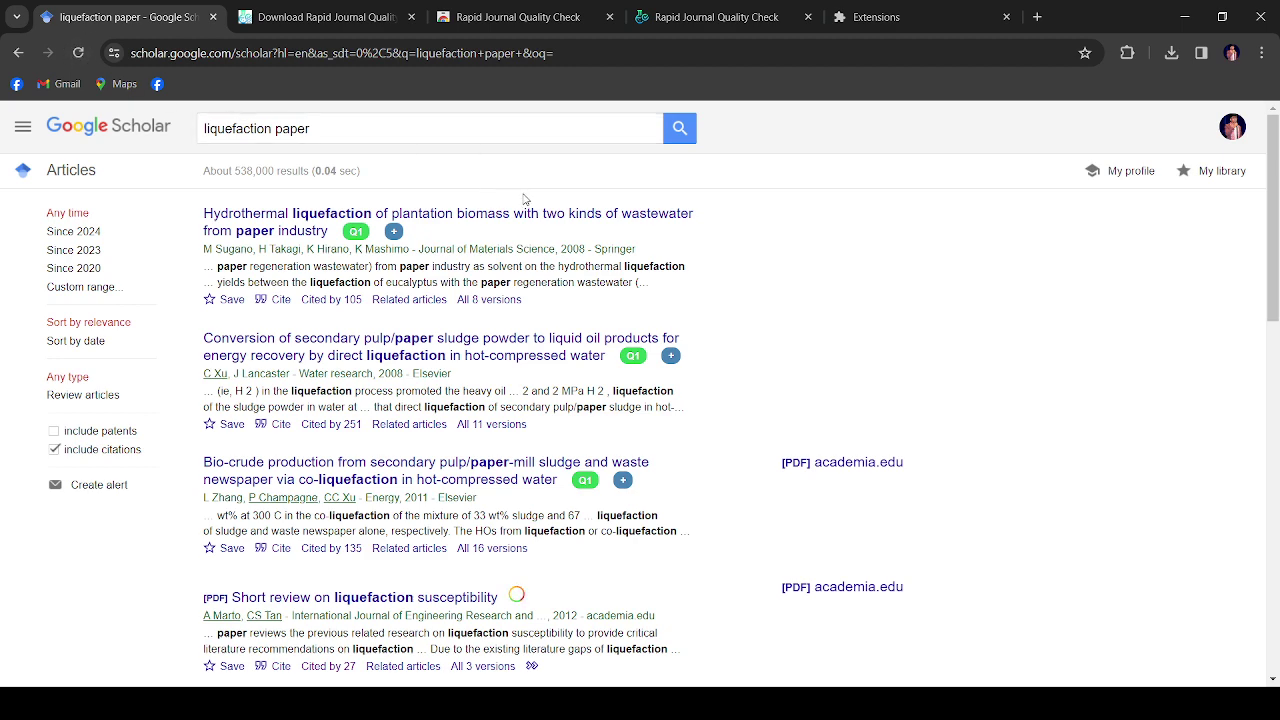
scroll(524, 199, "up", 1)
scroll(524, 199, "up", 1)
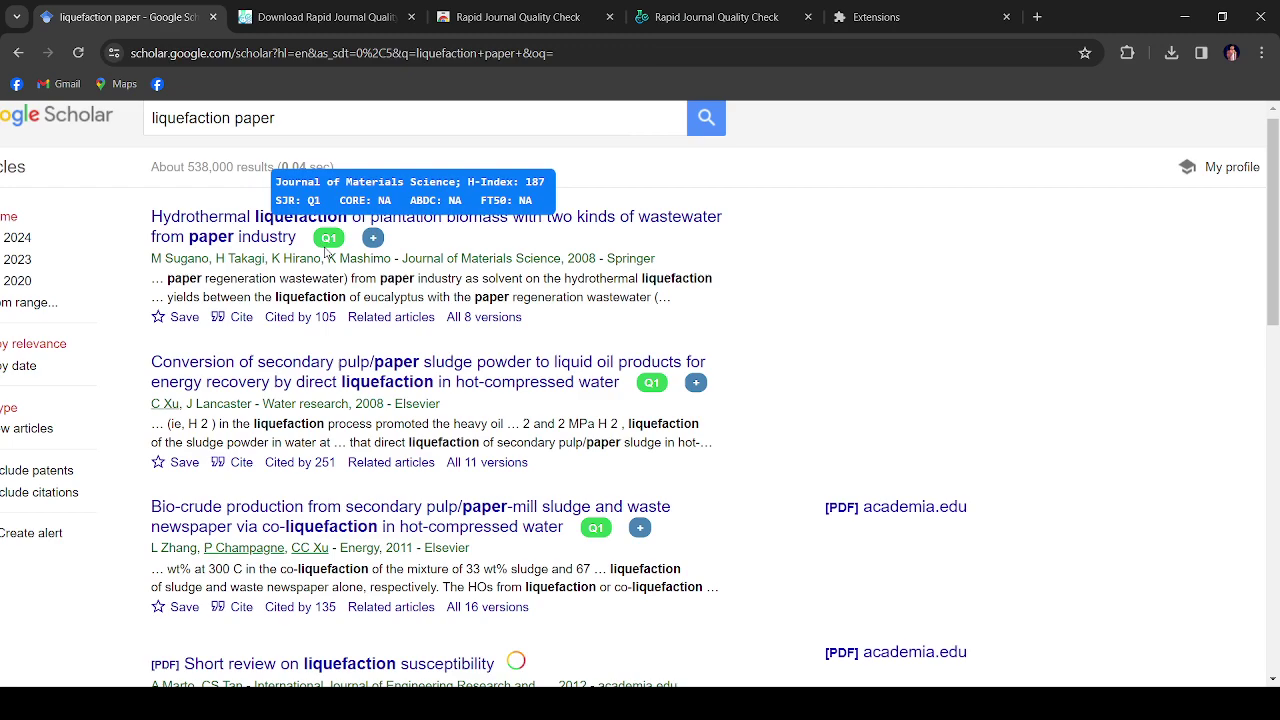
scroll(523, 272, "down", 1)
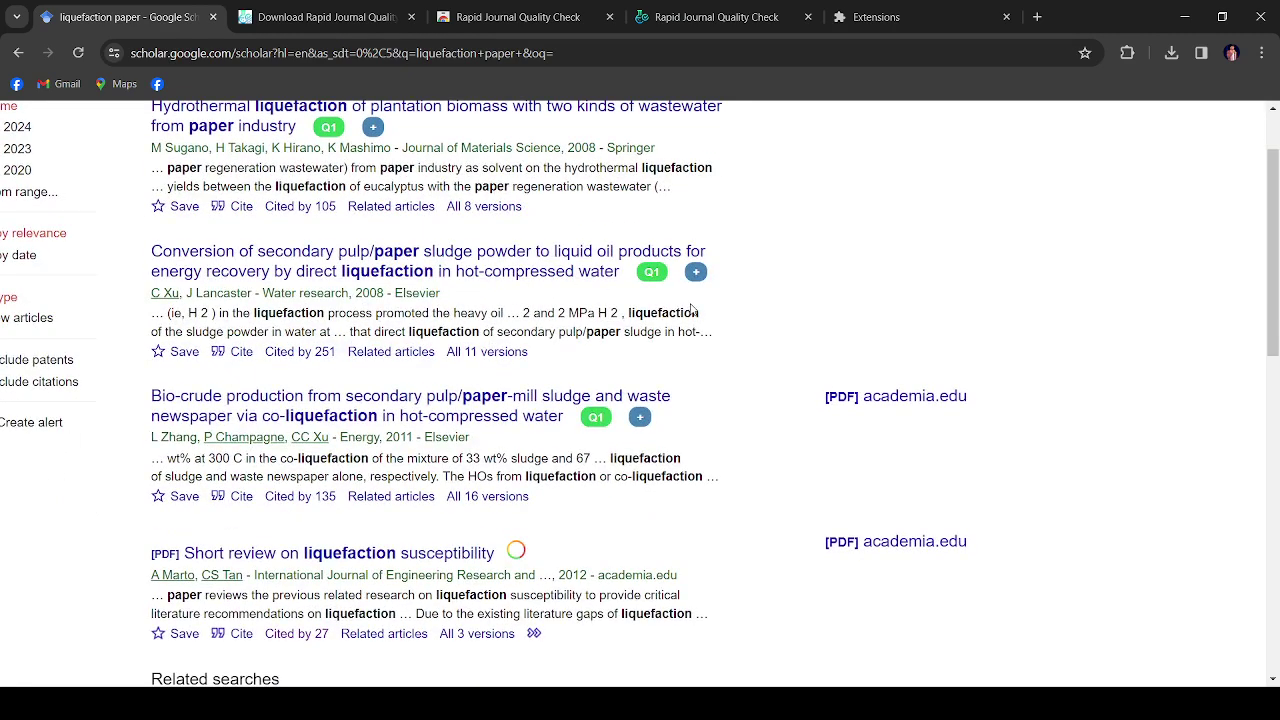
scroll(690, 300, "down", 3)
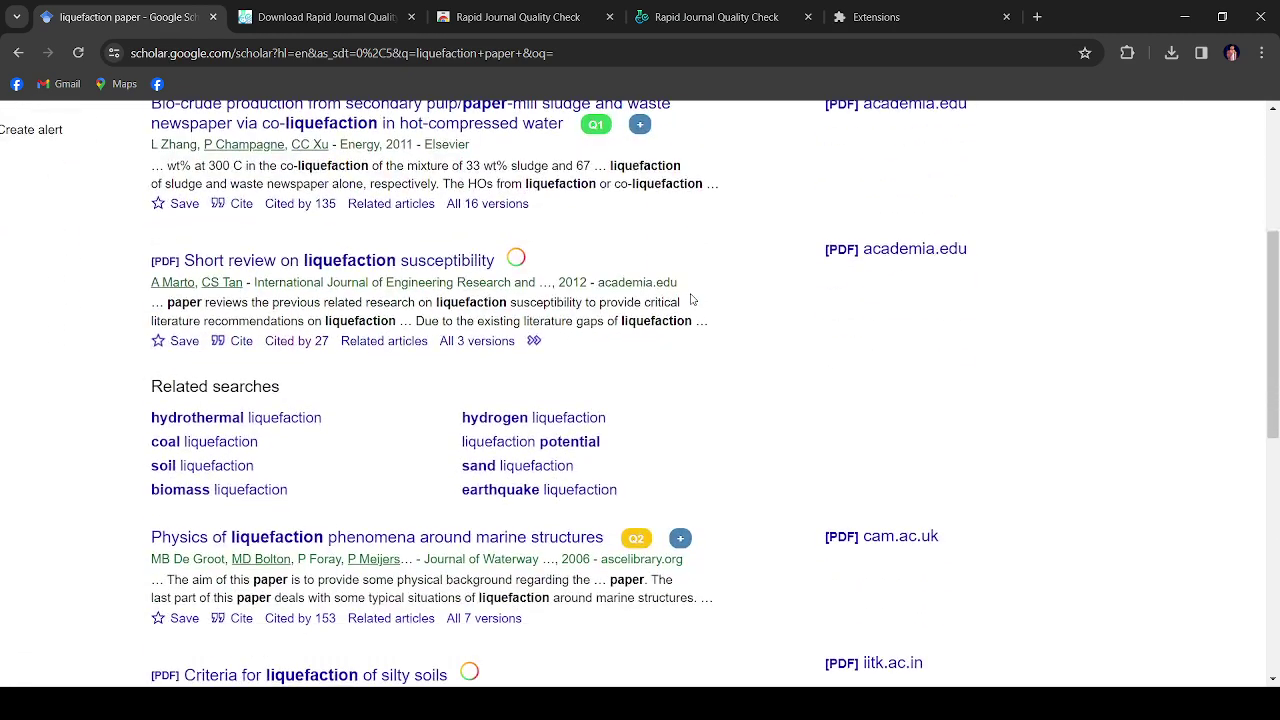
scroll(690, 300, "down", 5)
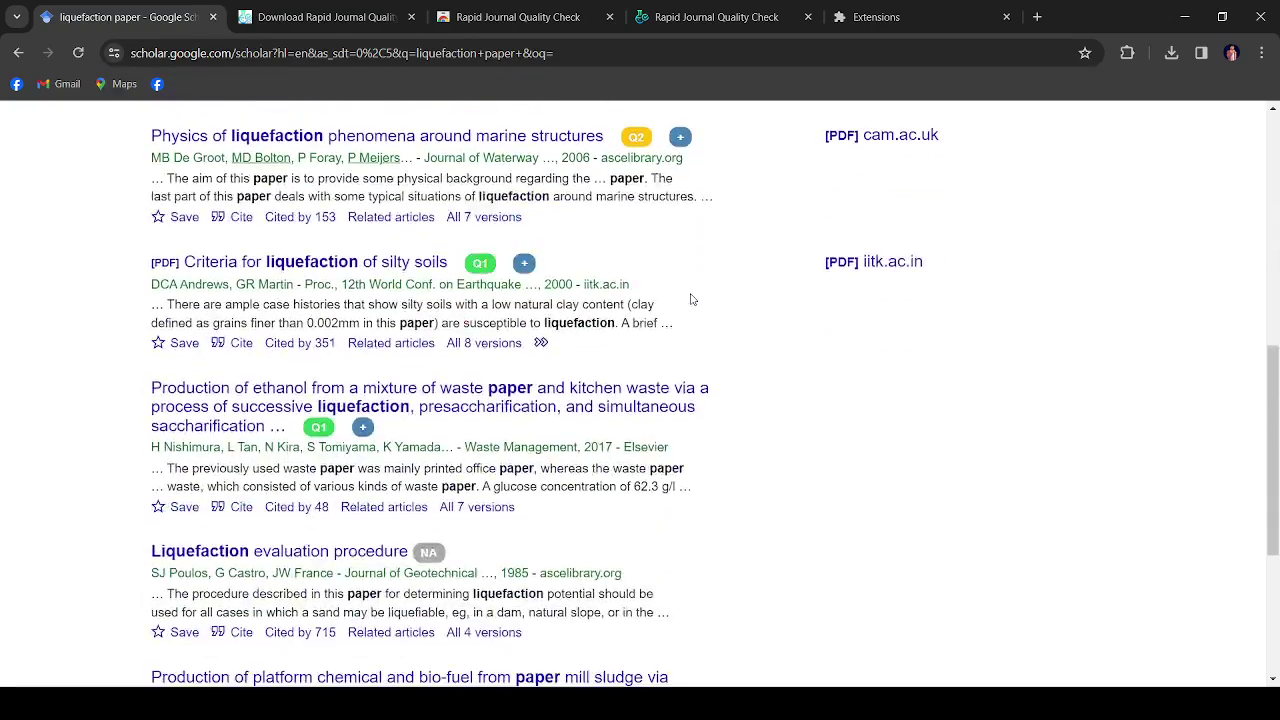
scroll(690, 299, "down", 4)
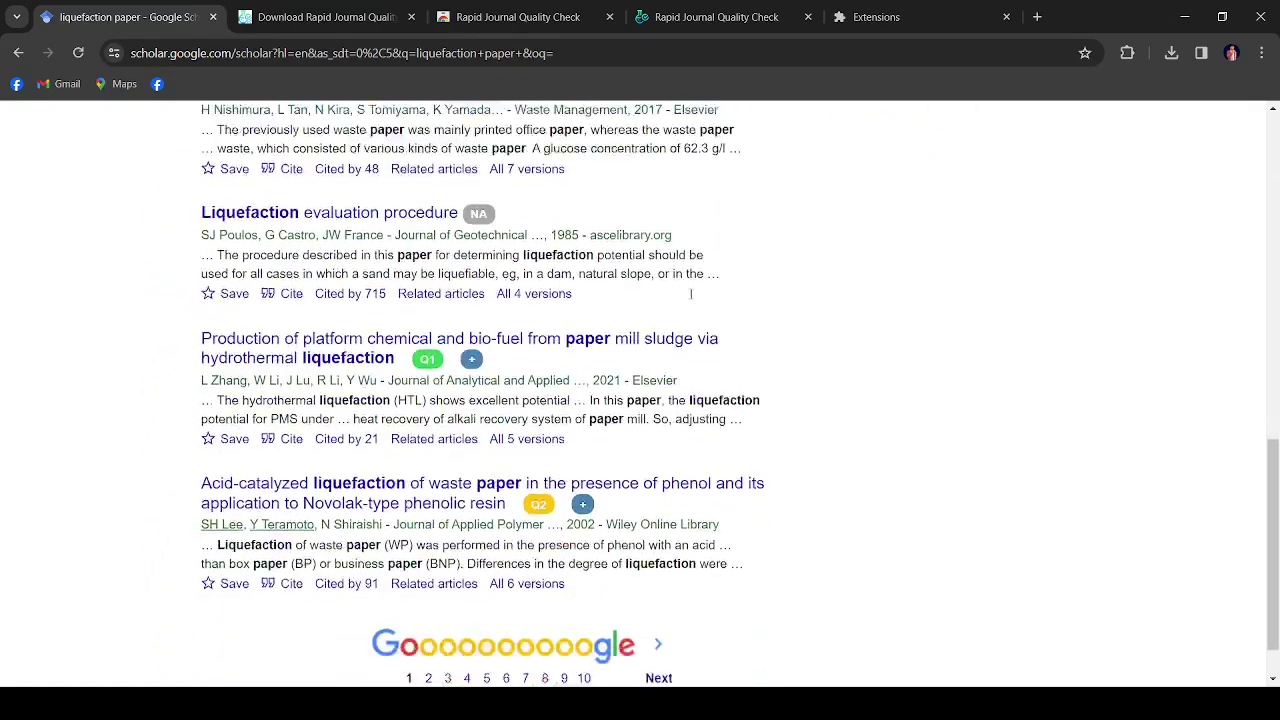
scroll(690, 295, "up", 12)
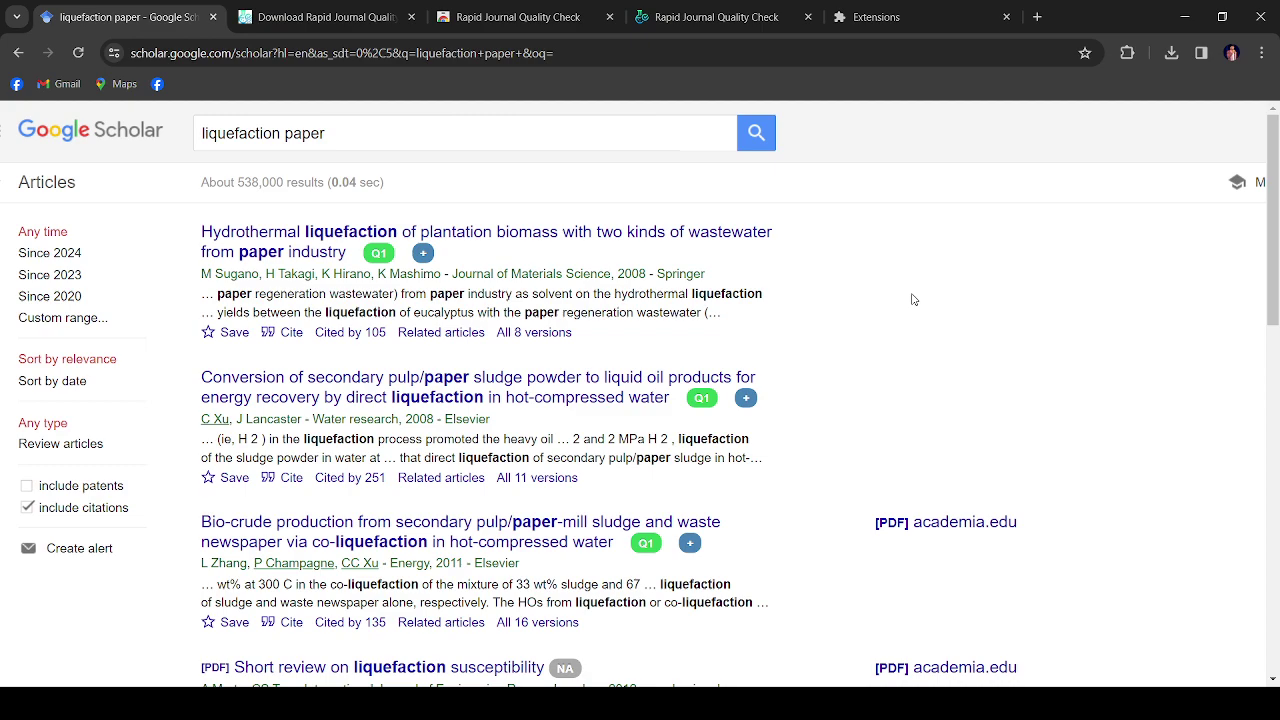
Review the journal quartile badges beside all articles on the first page of Google Scholar results for "liquefaction paper"
scroll(912, 299, "down", 6)
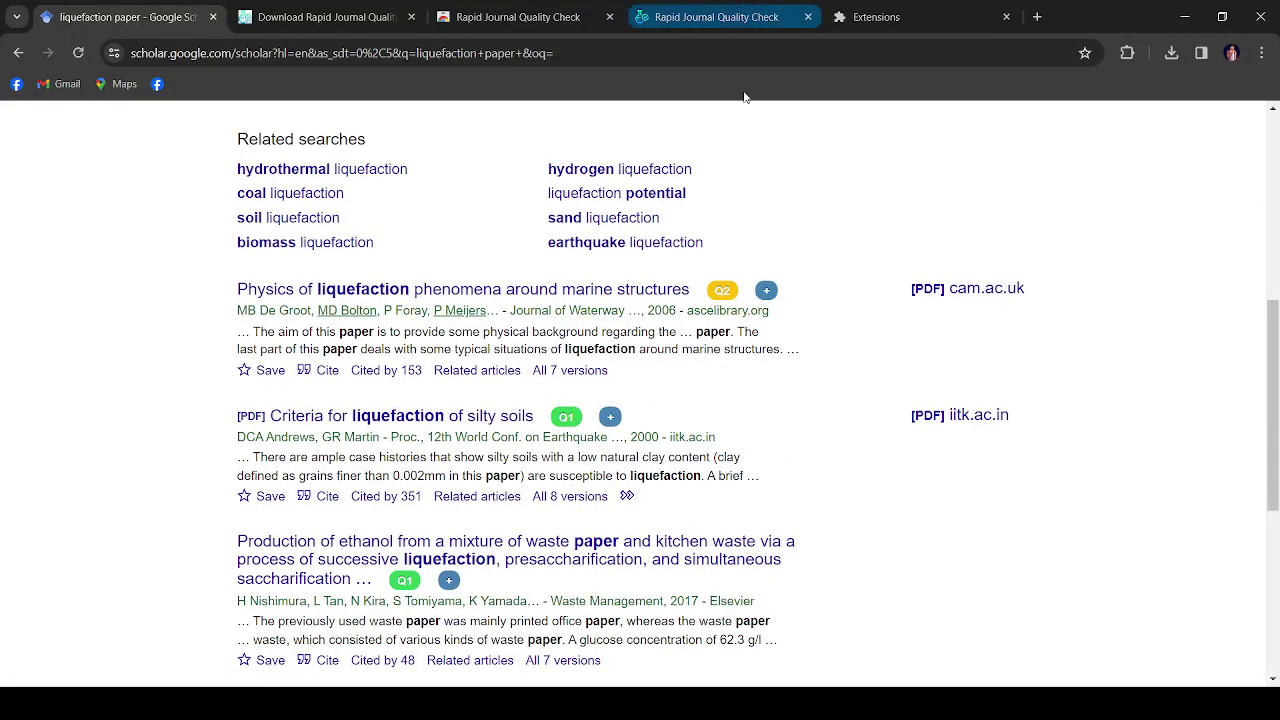
scroll(675, 368, "down", 2)
scroll(675, 368, "up", 9)
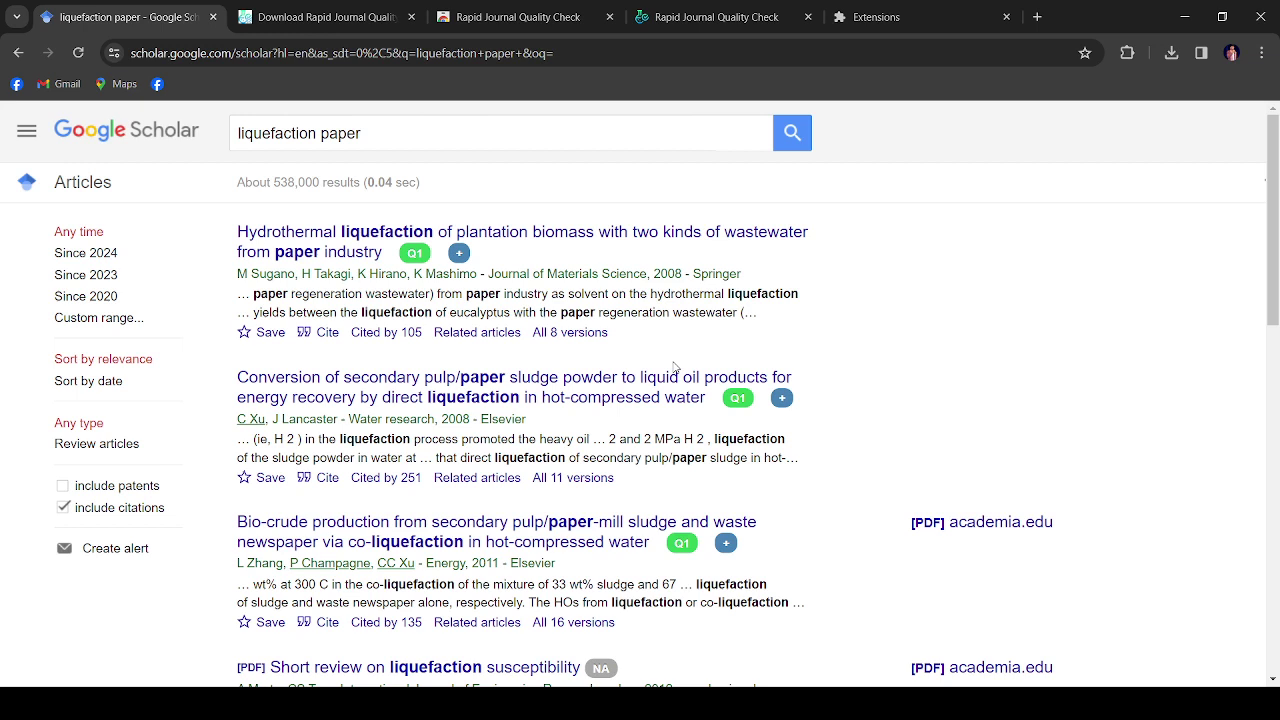
scroll(668, 398, "down", 1)
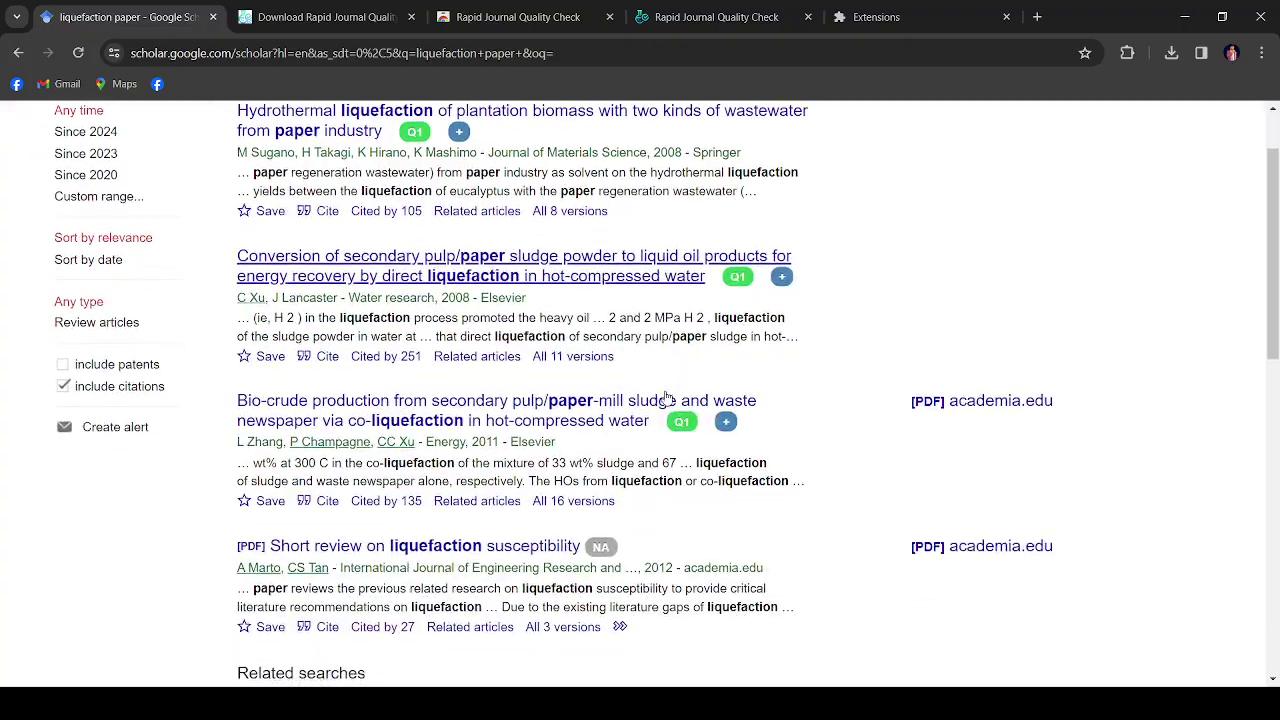
scroll(668, 398, "up", 1)
scroll(733, 286, "down", 1)
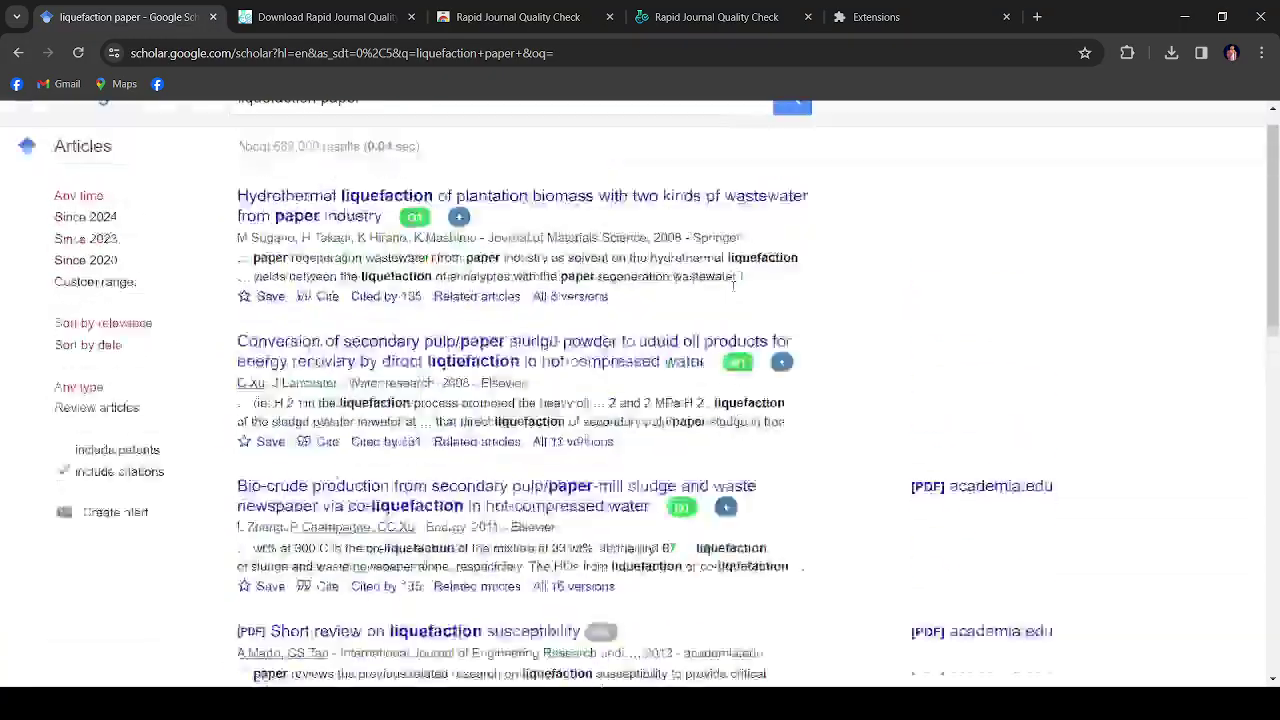
scroll(733, 285, "down", 4)
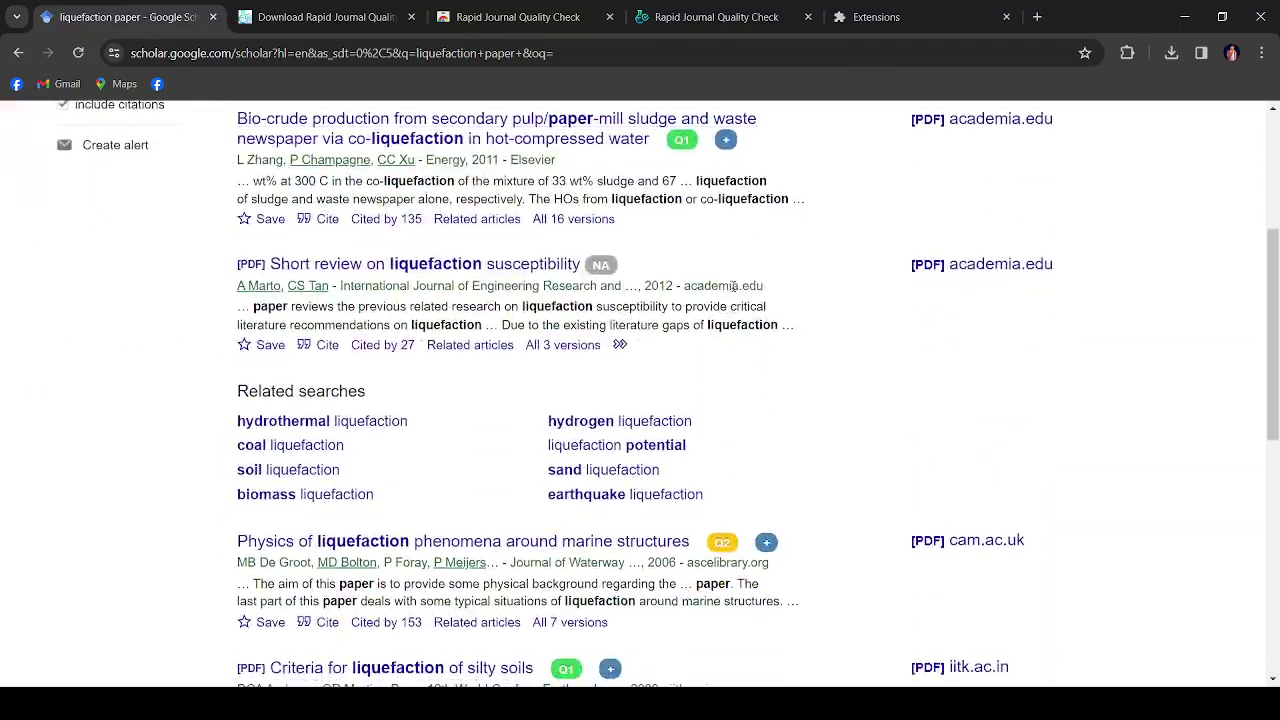
scroll(733, 285, "down", 8)
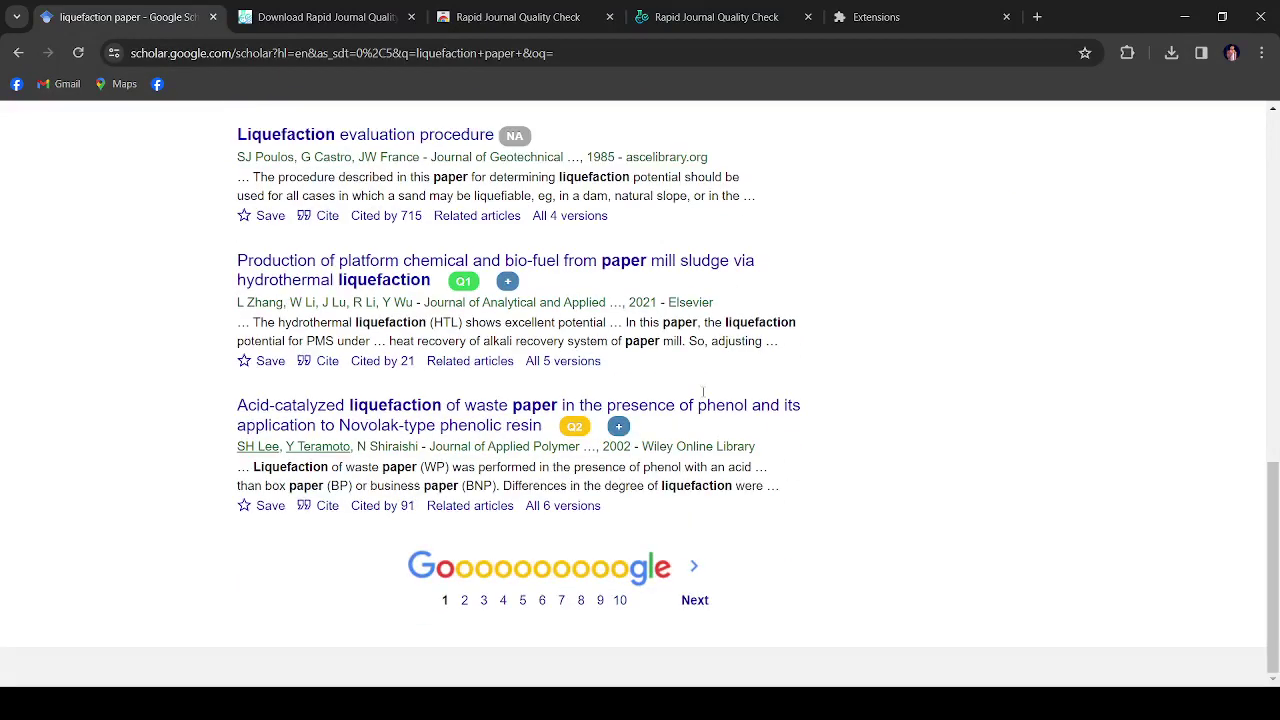